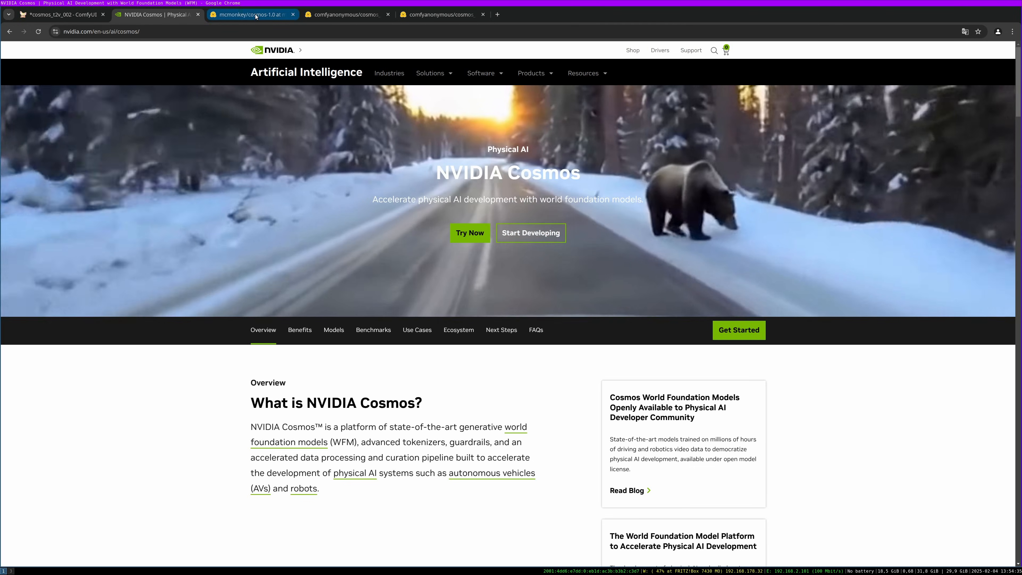
# - Review the Hugging Face file listings for the Cosmos 1.0 diffusion models, the VAE and the text encoders
pyautogui.click(256, 15)
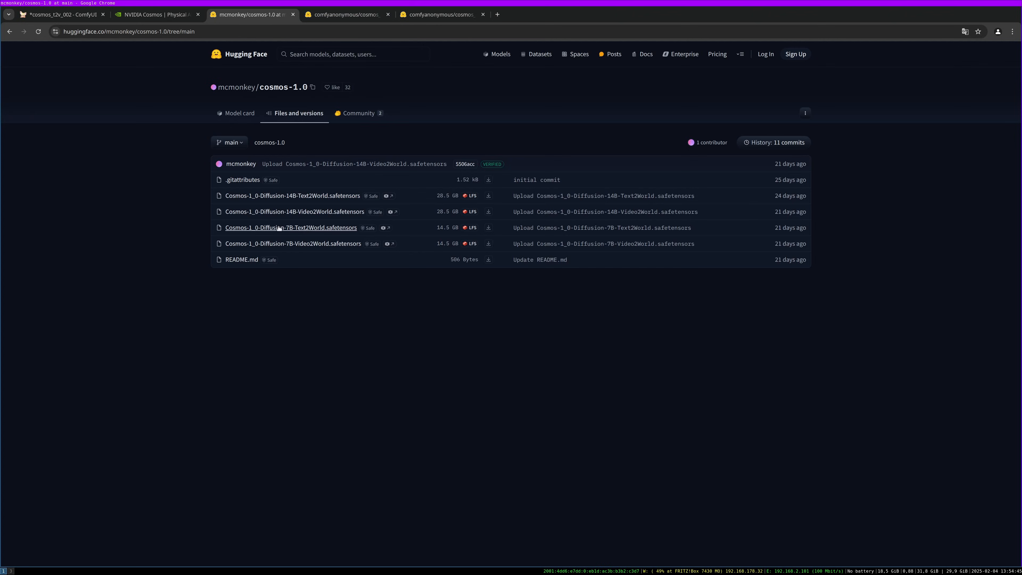
pyautogui.click(354, 15)
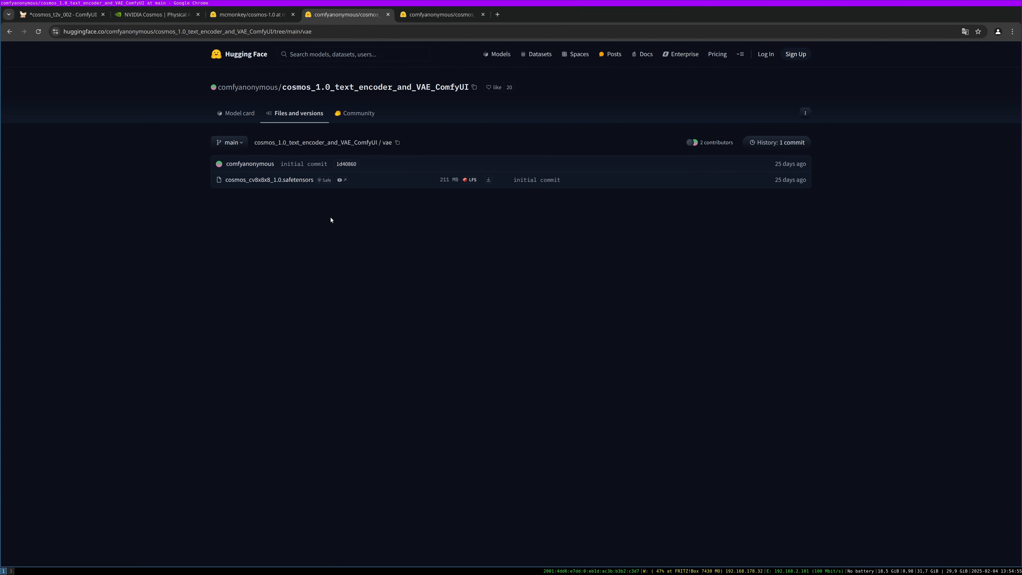
pyautogui.click(438, 15)
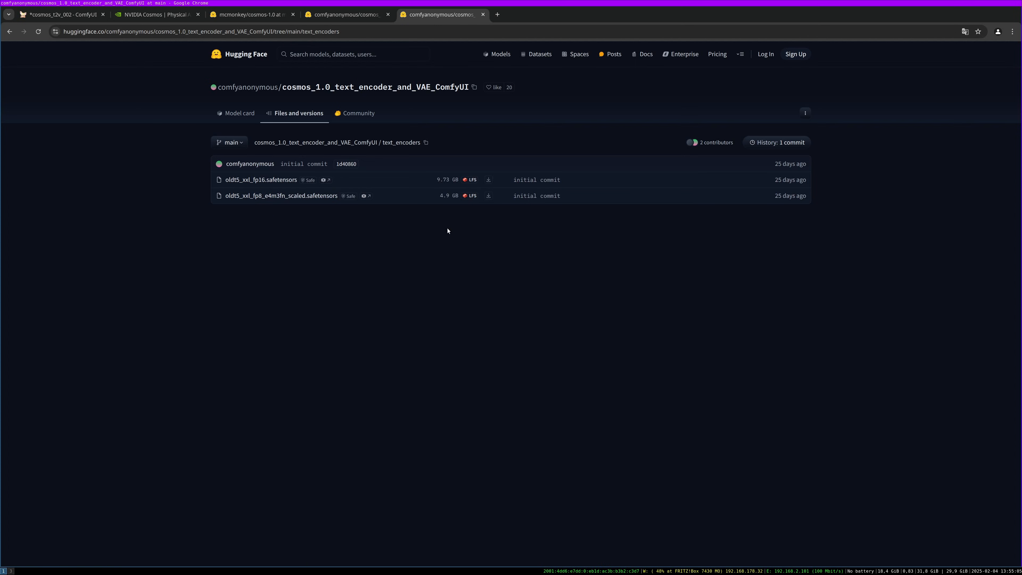
# - Switch to ComfyUI, create a blank workflow and place a Load Diffusion Model node in its upper-left area
pyautogui.hotkey('ctrl', '1')
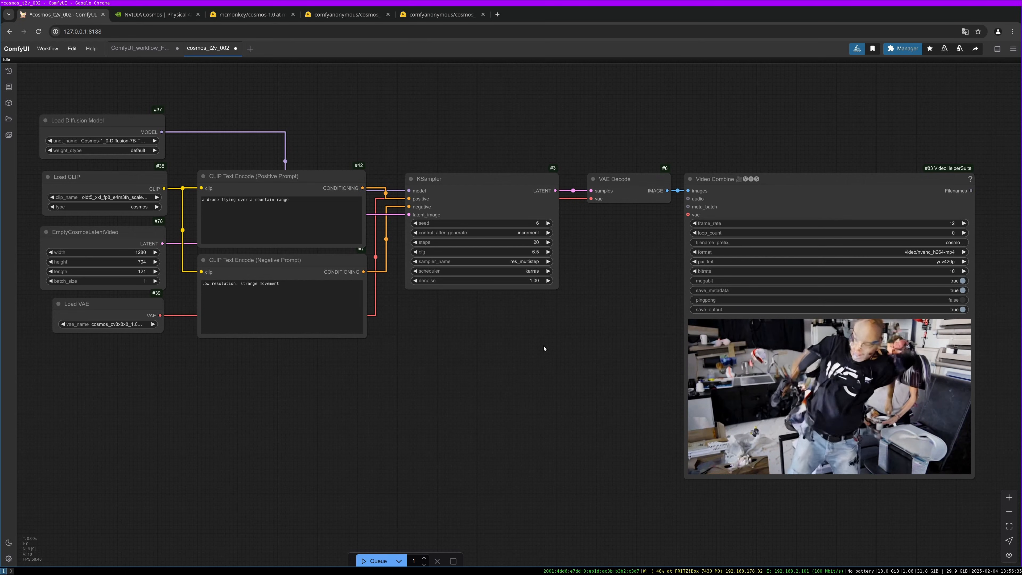
pyautogui.hotkey('alt', 'n')
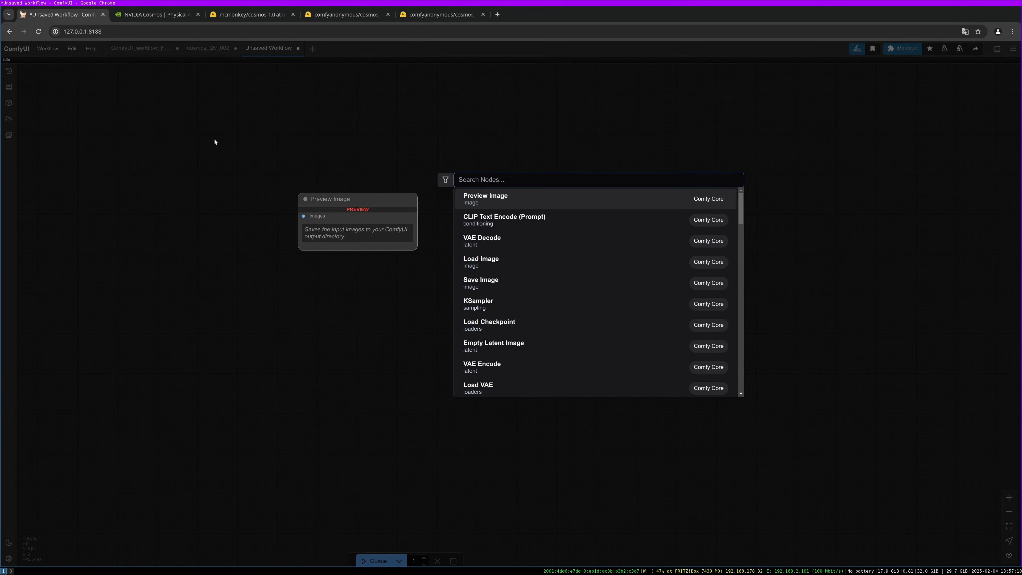
pyautogui.write('load')
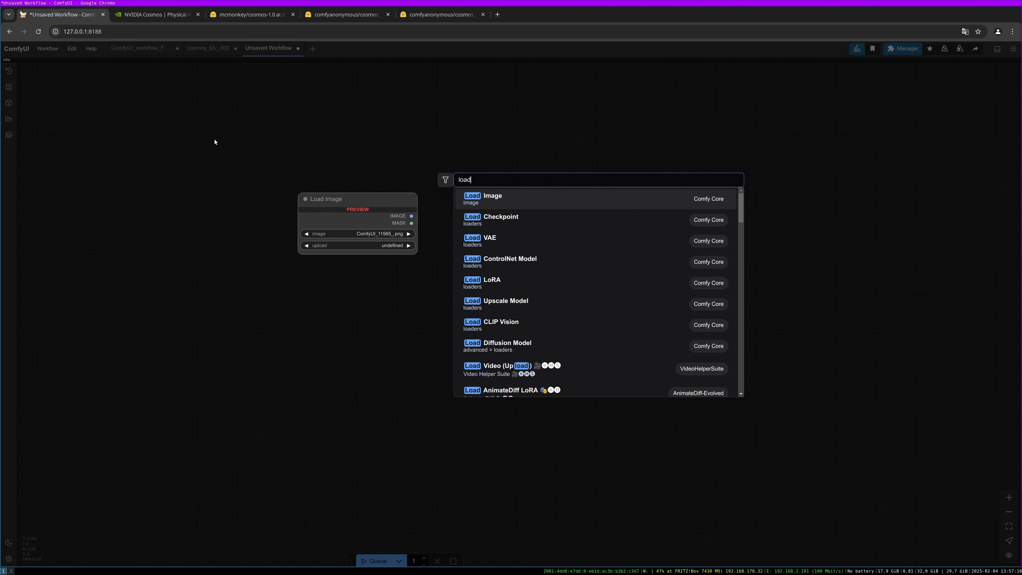
pyautogui.write(' diffu')
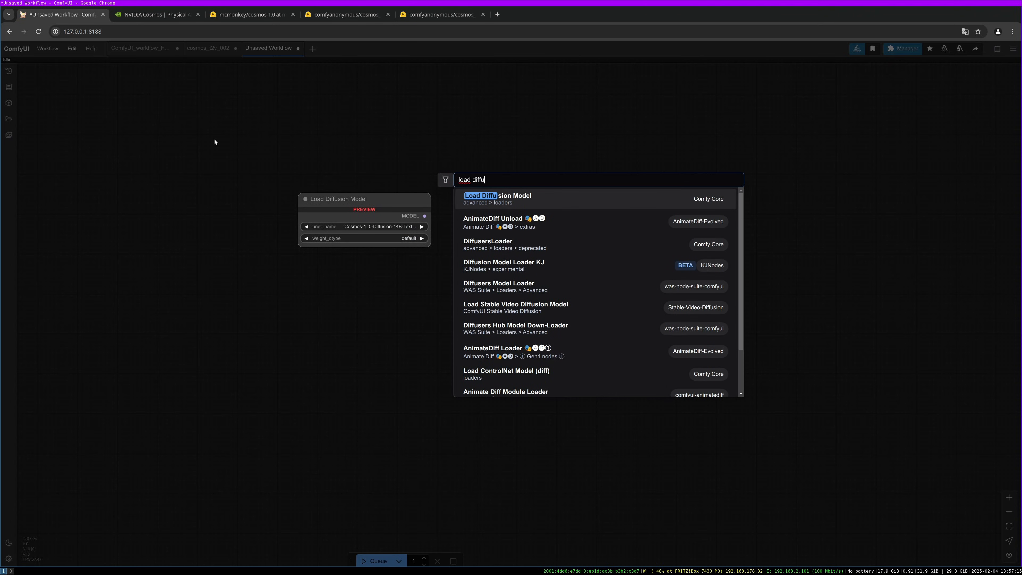
pyautogui.press('Return')
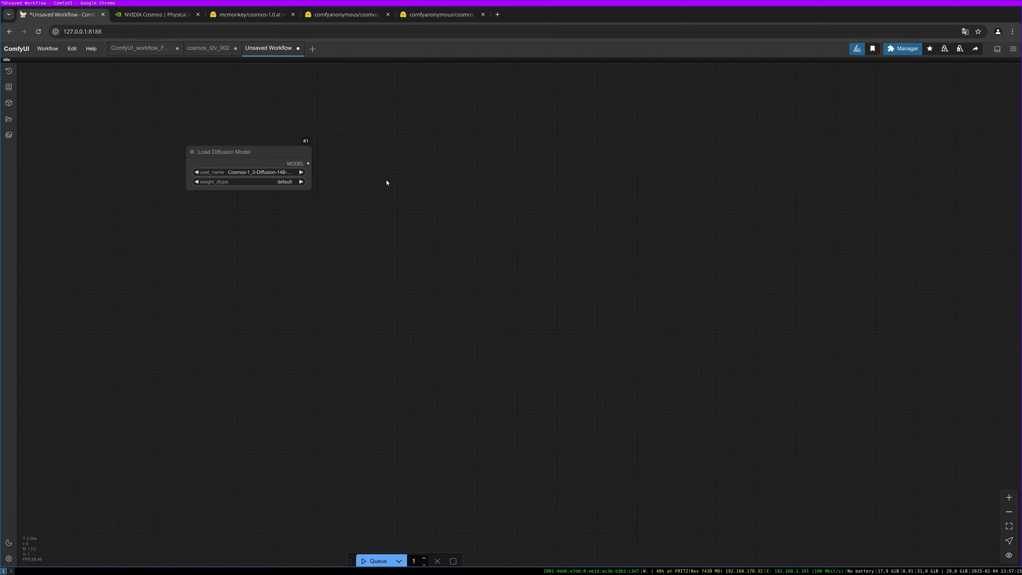
pyautogui.moveTo(272, 157); pyautogui.dragTo(258, 158)
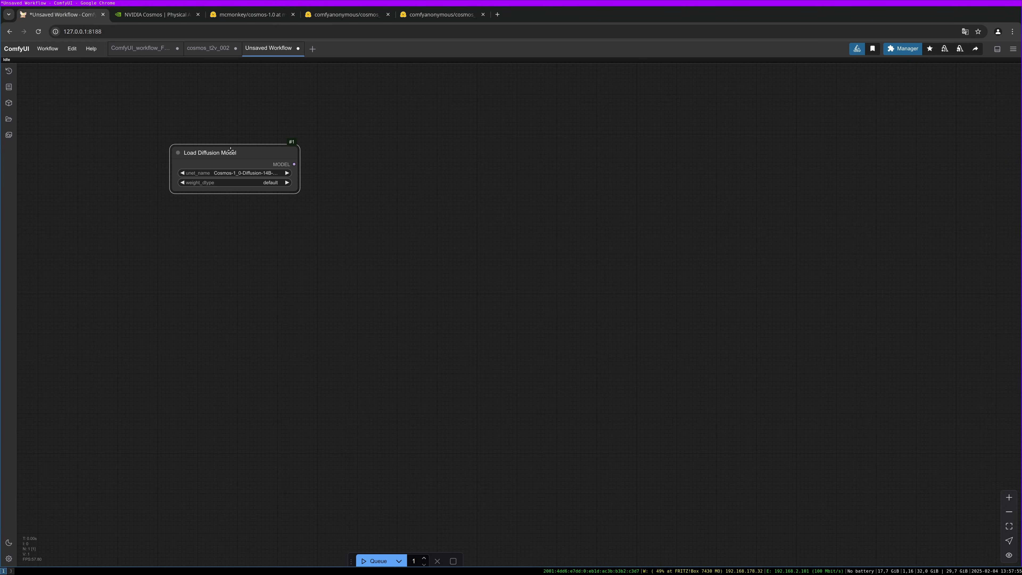
pyautogui.moveTo(231, 150); pyautogui.dragTo(228, 162)
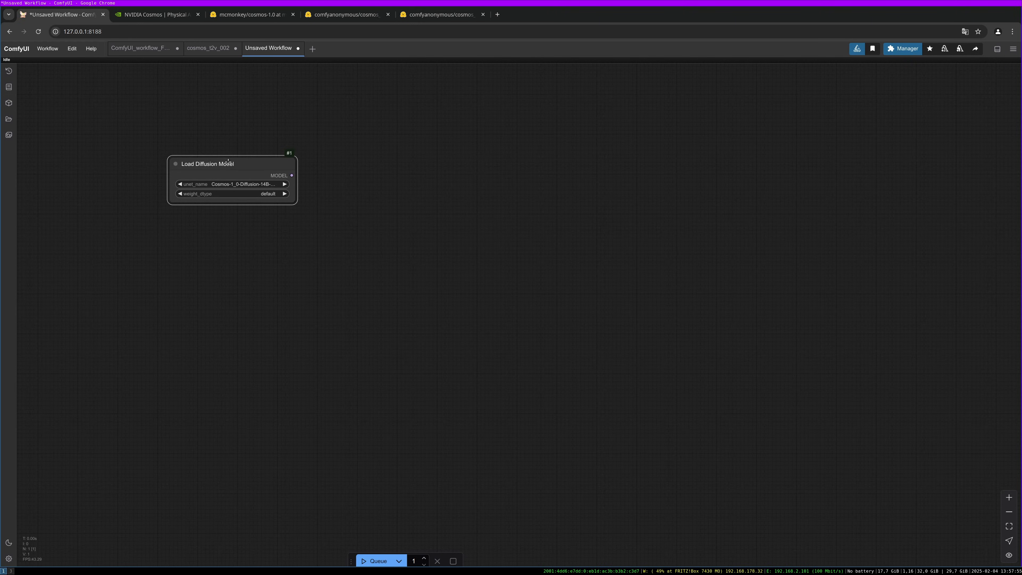
# - Set the diffusion loader's unet_name to Cosmos-1_0-Diffusion-7B-Text2World.safetensors and its weight_dtype to fp8_e5m2
pyautogui.click(249, 186)
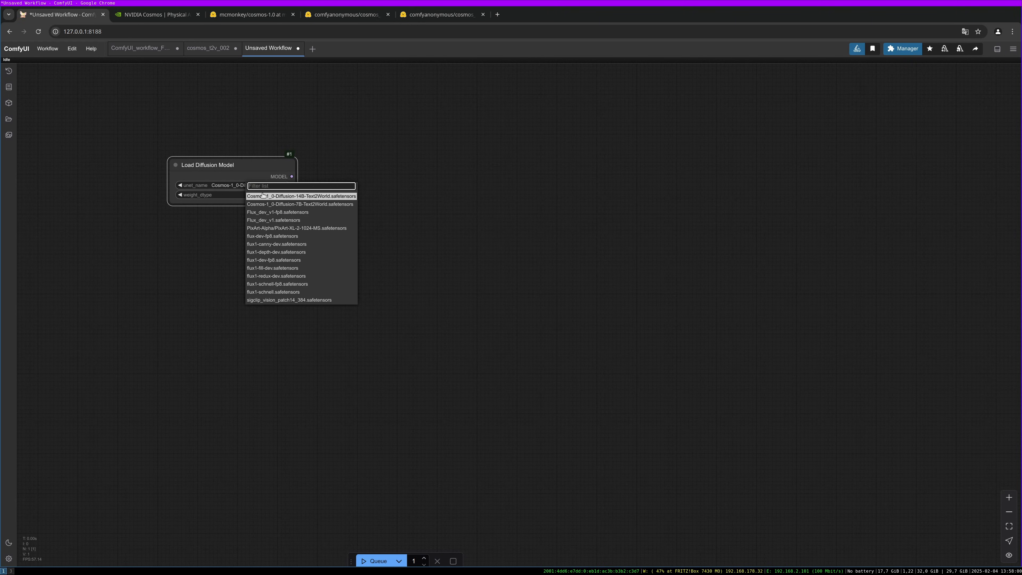
pyautogui.click(264, 204)
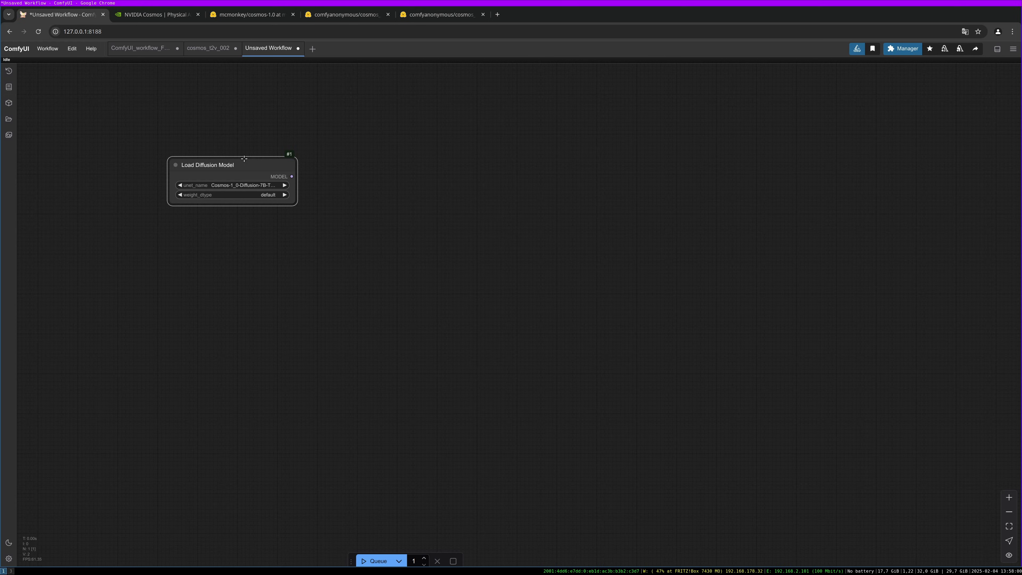
pyautogui.click(267, 195)
pyautogui.moveTo(288, 204); pyautogui.dragTo(281, 196)
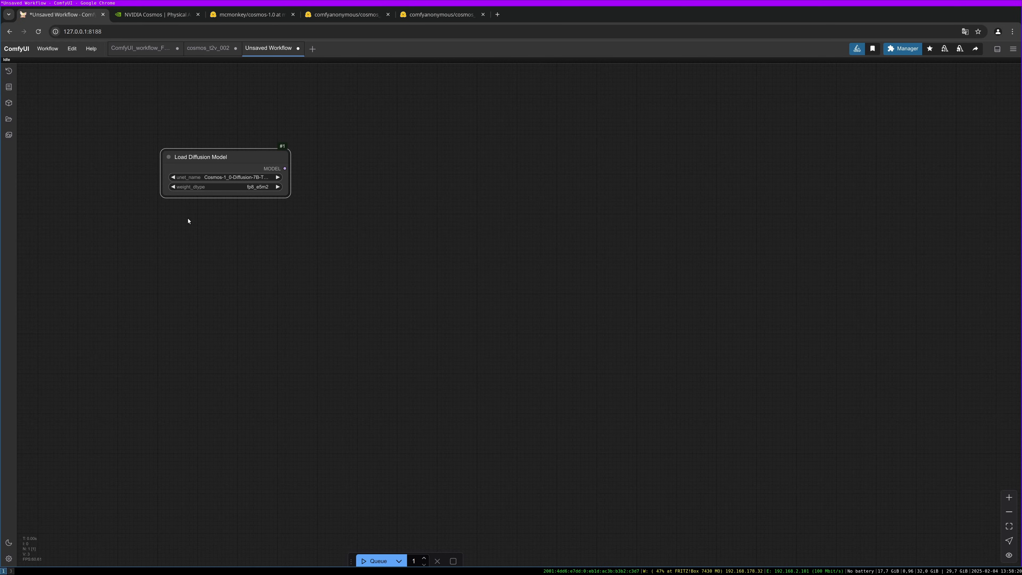
# - Add a Load CLIP node and position it beneath the Load Diffusion Model node
pyautogui.doubleClick(169, 229)
pyautogui.write('load clip')
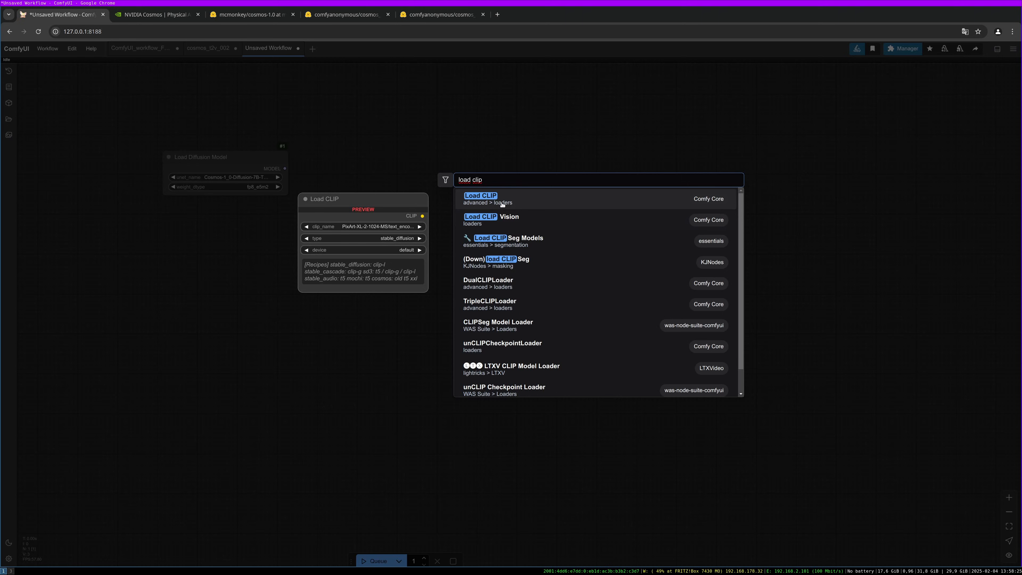
pyautogui.click(503, 203)
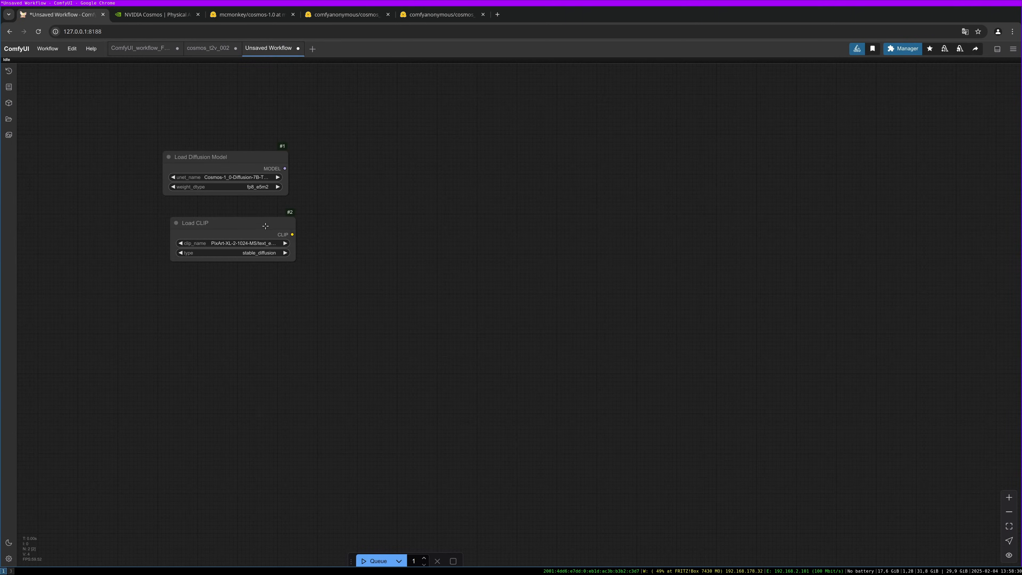
pyautogui.moveTo(268, 227); pyautogui.dragTo(263, 222)
# - Set the Load CLIP node's clip_name to oldt5_xxl_fp8_e4m3fn_scaled.safetensors and its type to cosmos
pyautogui.click(248, 240)
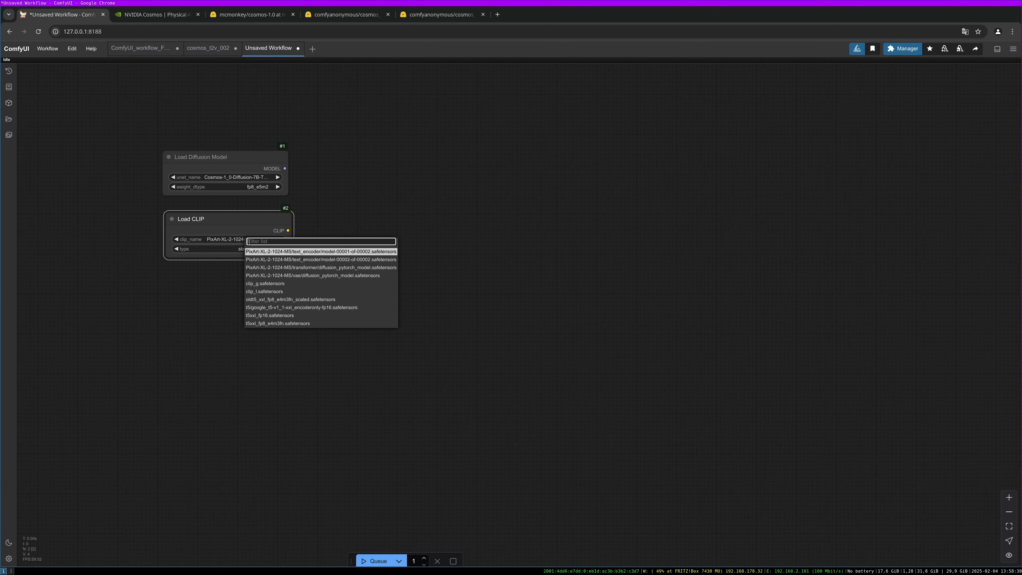
pyautogui.click(301, 300)
pyautogui.click(249, 246)
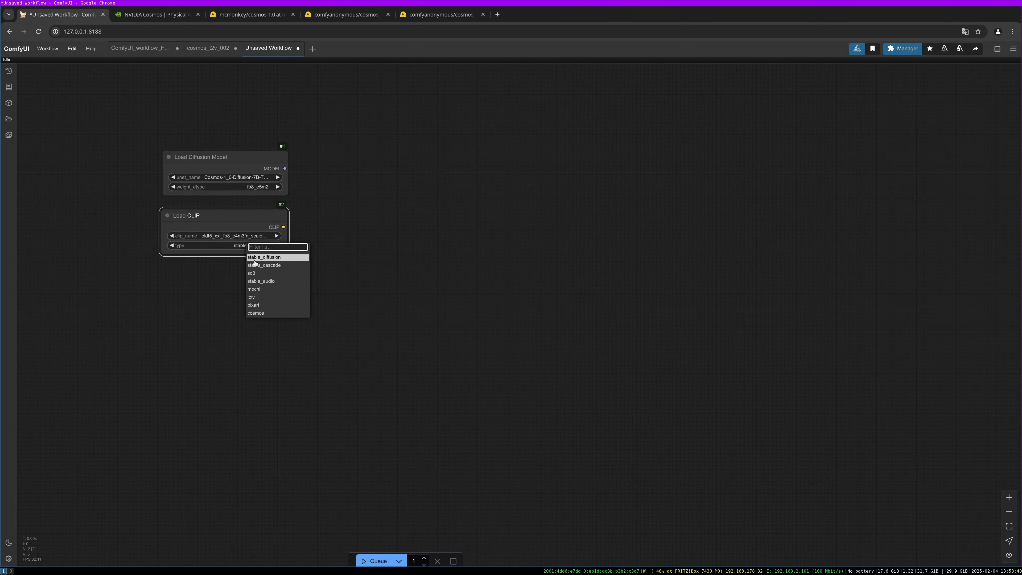
pyautogui.click(268, 313)
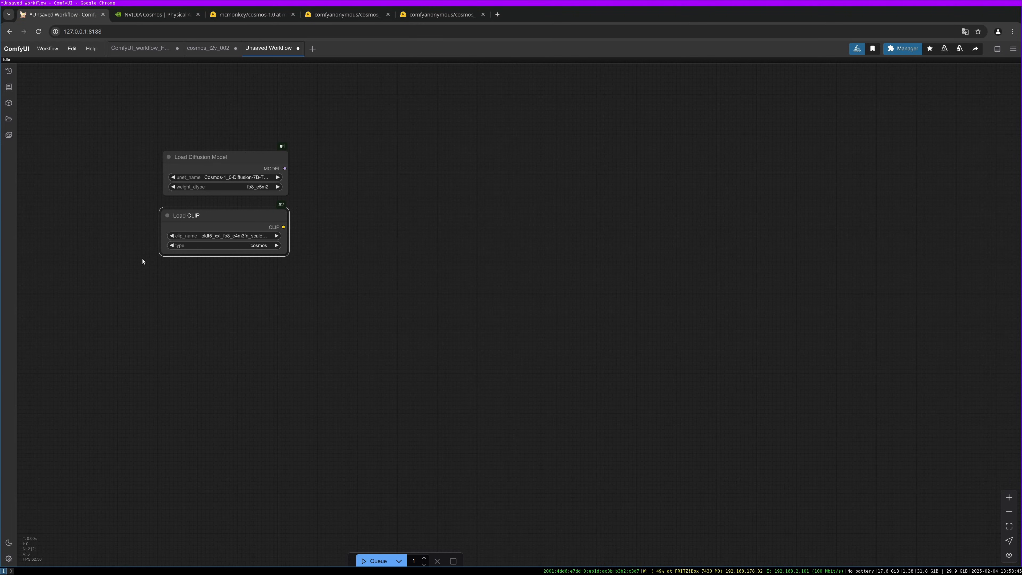
# - Add an EmptyCosmosLatentVideo node and align it beneath the Load CLIP node
pyautogui.doubleClick(175, 283)
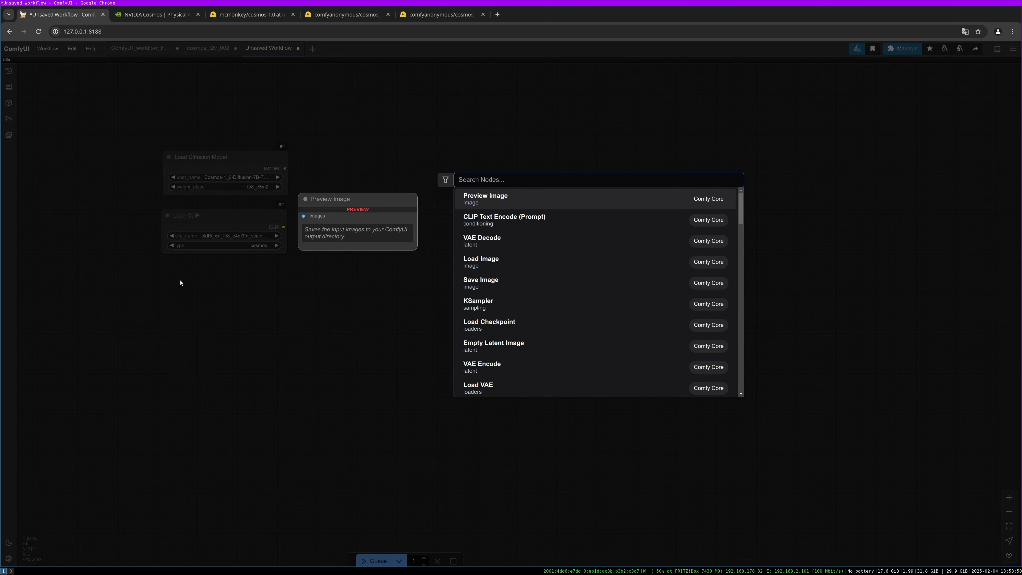
pyautogui.write('emptyc')
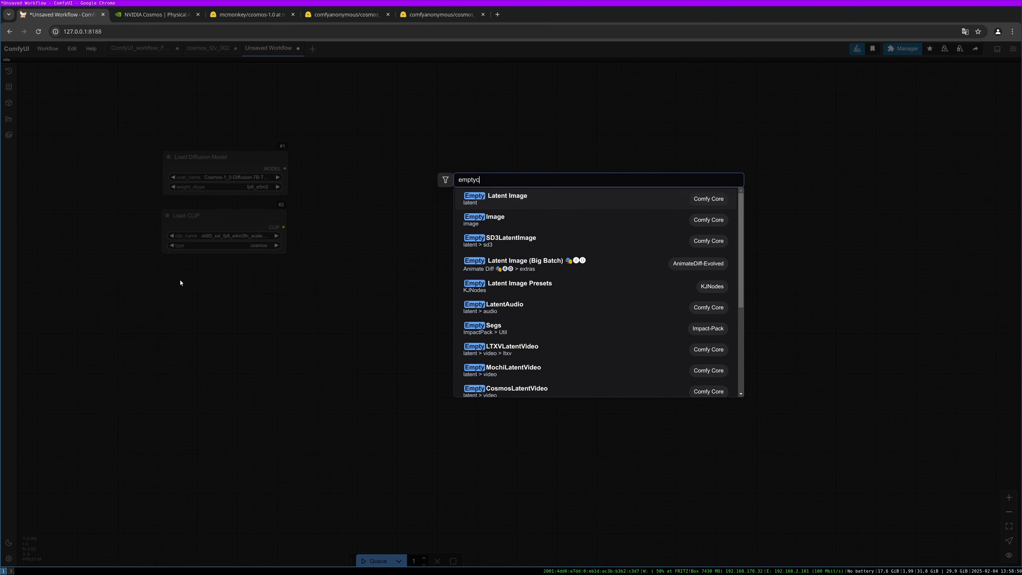
pyautogui.write('os')
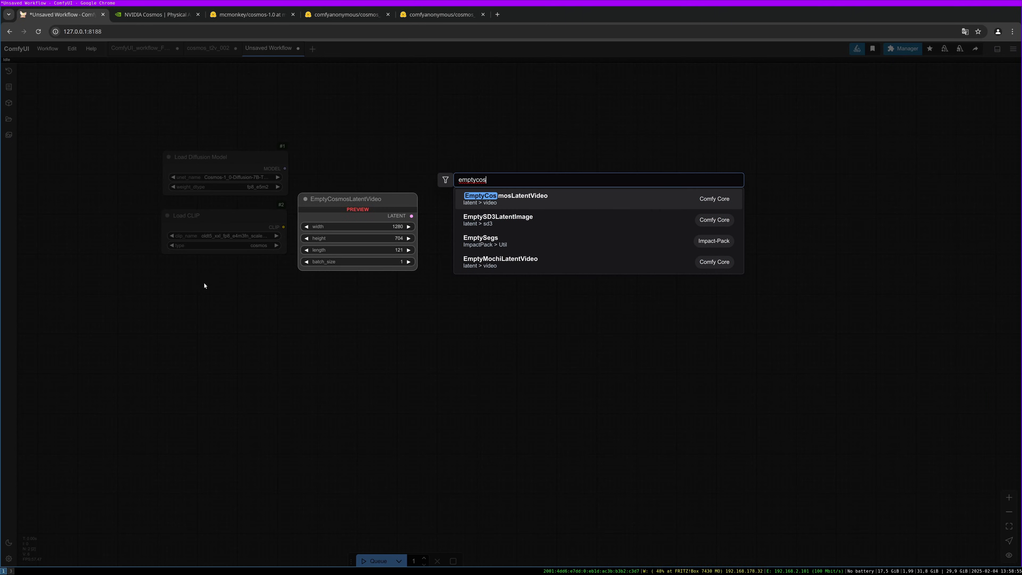
pyautogui.press('Return')
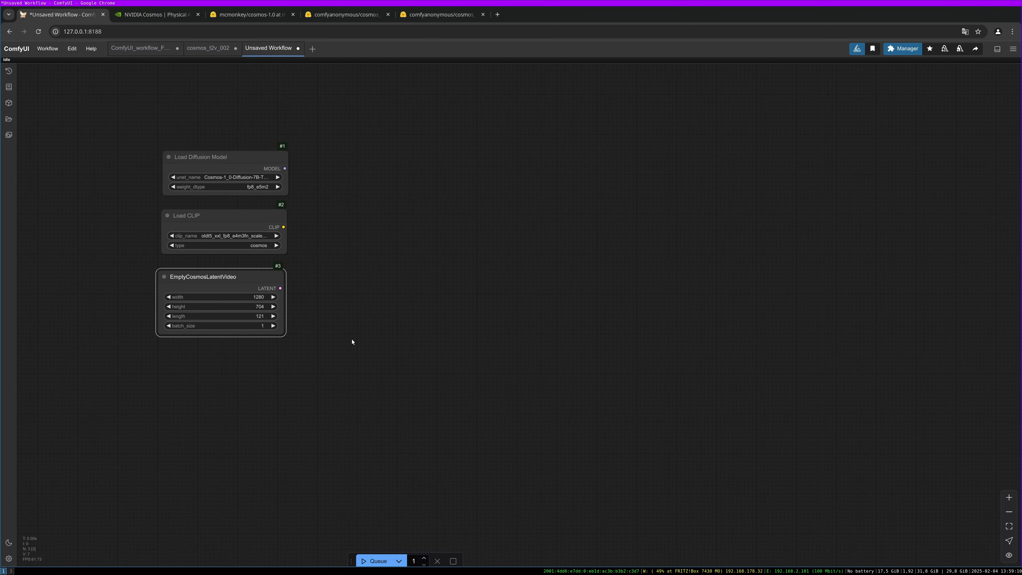
pyautogui.moveTo(260, 272); pyautogui.dragTo(258, 271)
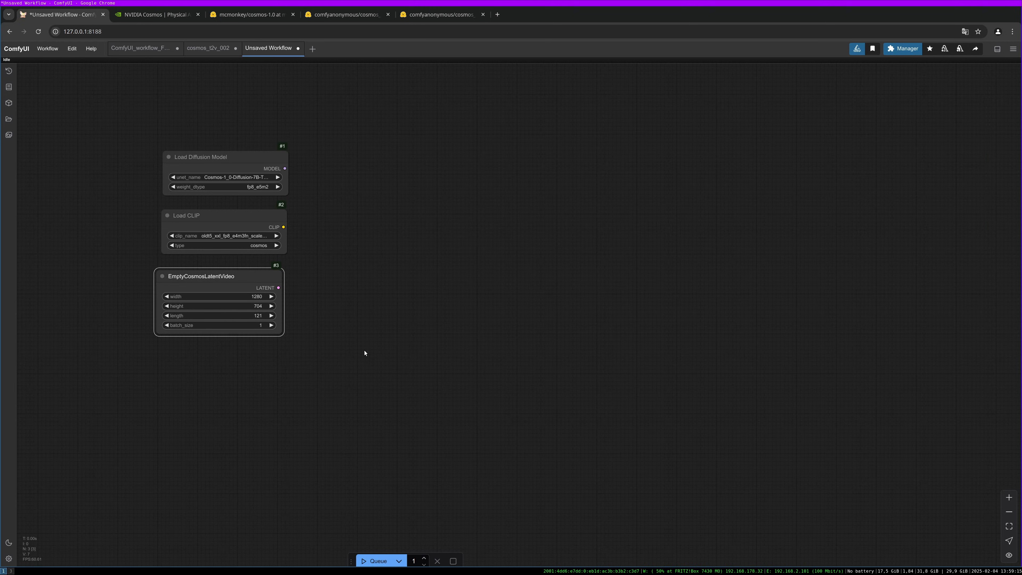
pyautogui.moveTo(252, 278); pyautogui.dragTo(253, 277)
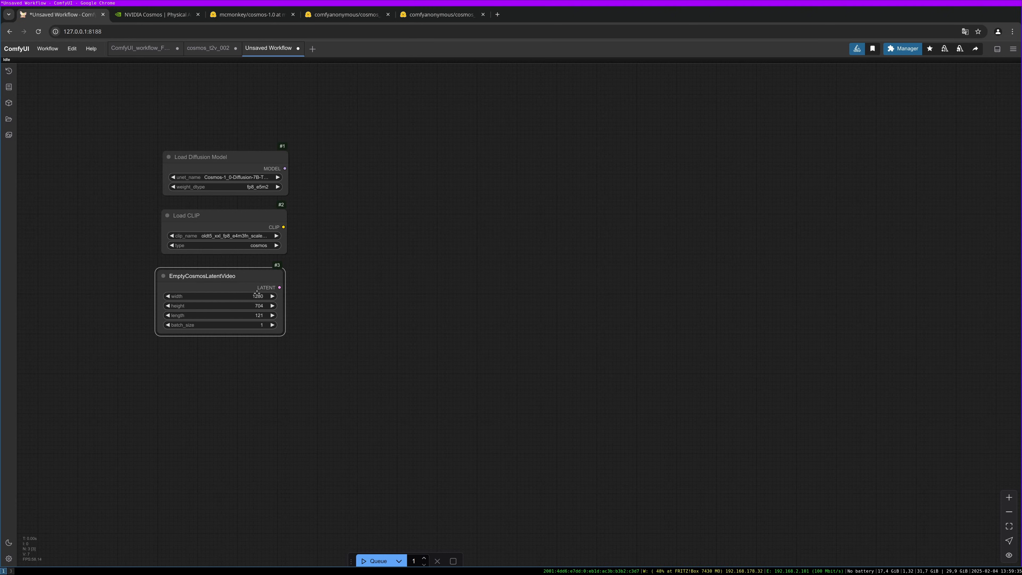
pyautogui.moveTo(257, 293); pyautogui.dragTo(257, 291)
# - Add a Load VAE node using cosmos_cv8x8x8_1.0.safetensors and place it beneath the EmptyCosmosLatentVideo node
pyautogui.doubleClick(188, 357)
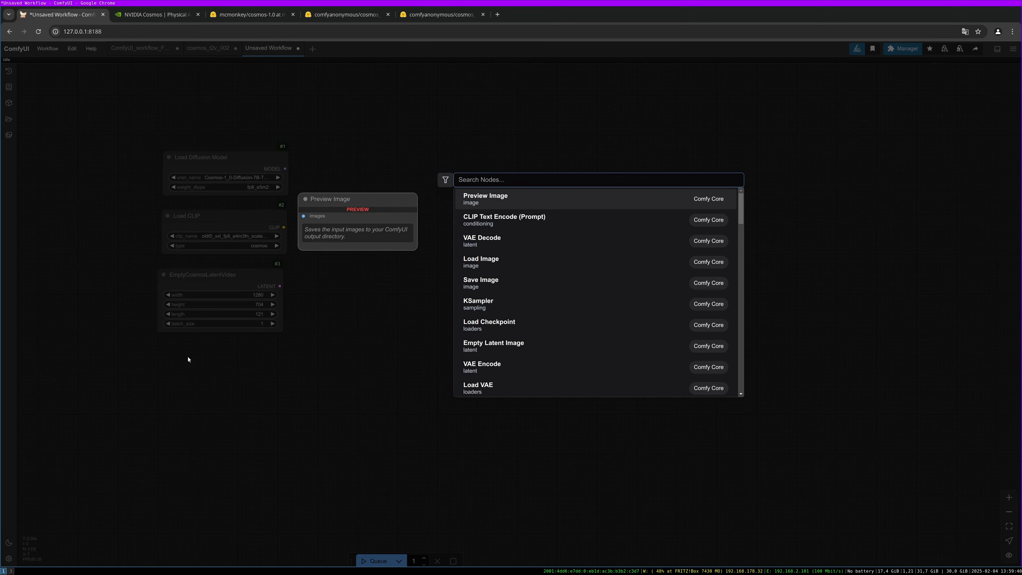
pyautogui.write('load')
pyautogui.write('vae')
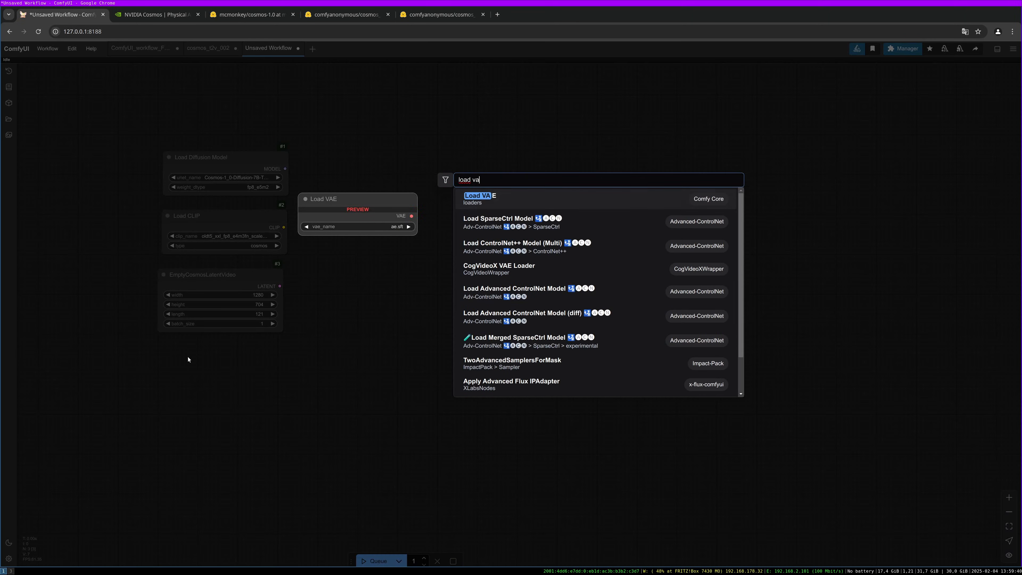
pyautogui.click(485, 201)
pyautogui.click(268, 372)
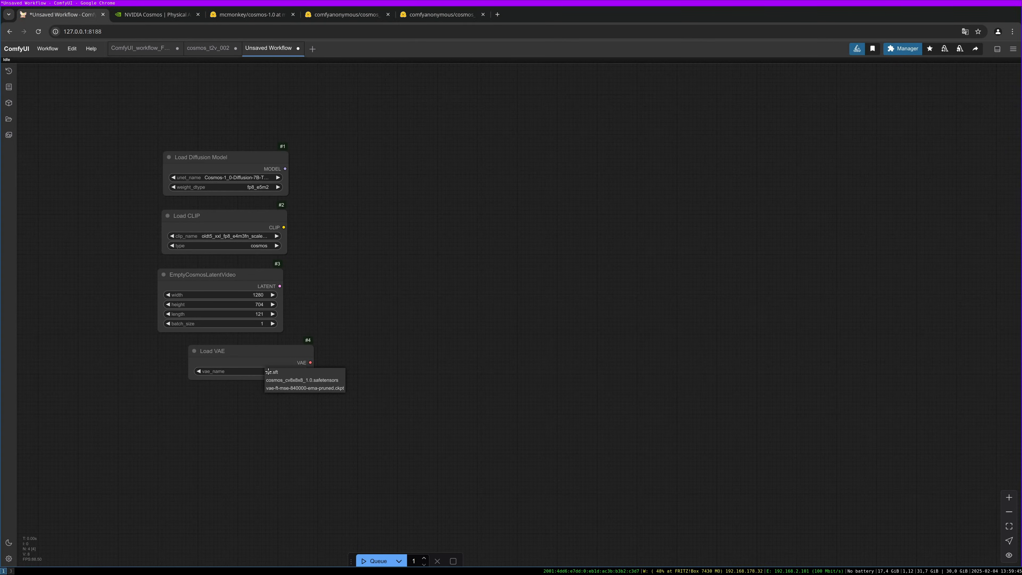
pyautogui.click(309, 382)
pyautogui.moveTo(255, 347); pyautogui.dragTo(222, 350)
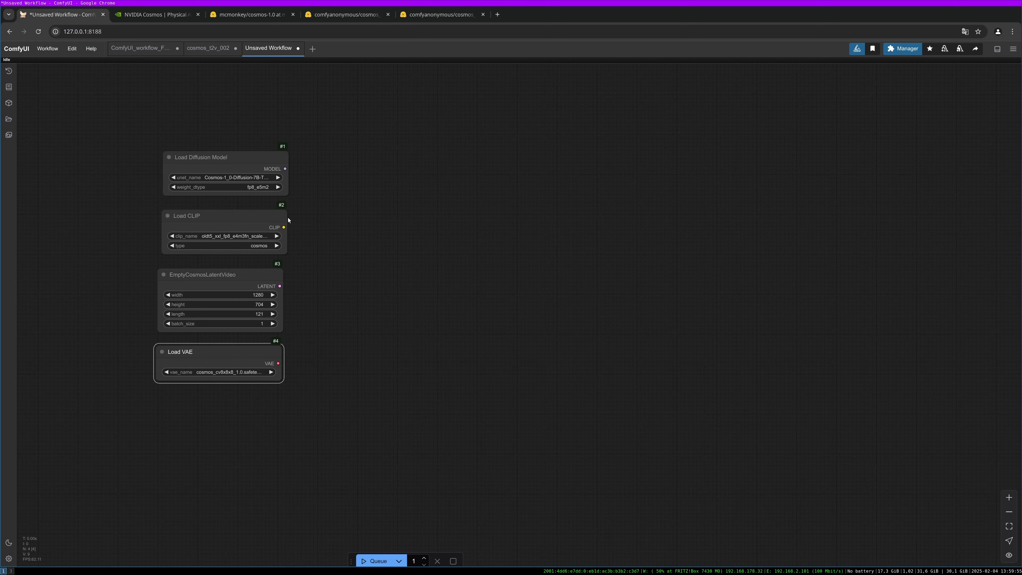
# - Create two CLIP Text Encode (Prompt) nodes from the Load CLIP output, one above the other
pyautogui.moveTo(284, 226); pyautogui.dragTo(329, 205)
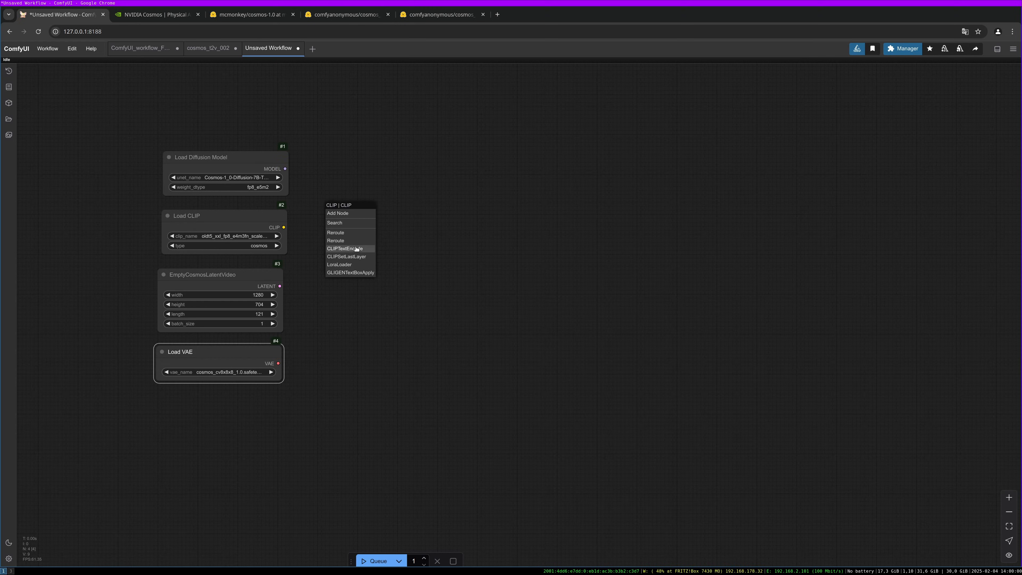
pyautogui.click(345, 248)
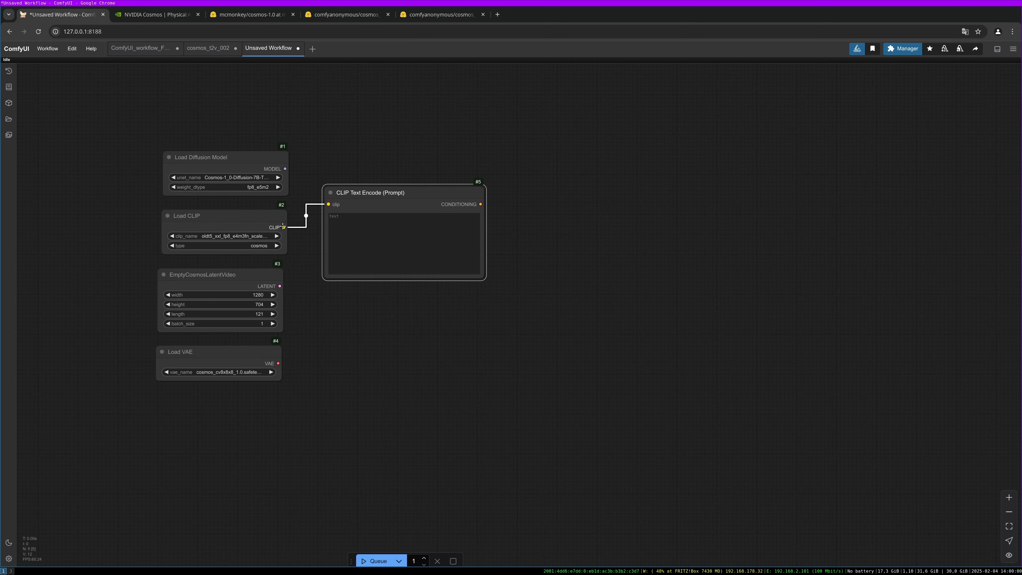
pyautogui.moveTo(284, 227); pyautogui.dragTo(370, 302)
pyautogui.click(361, 363)
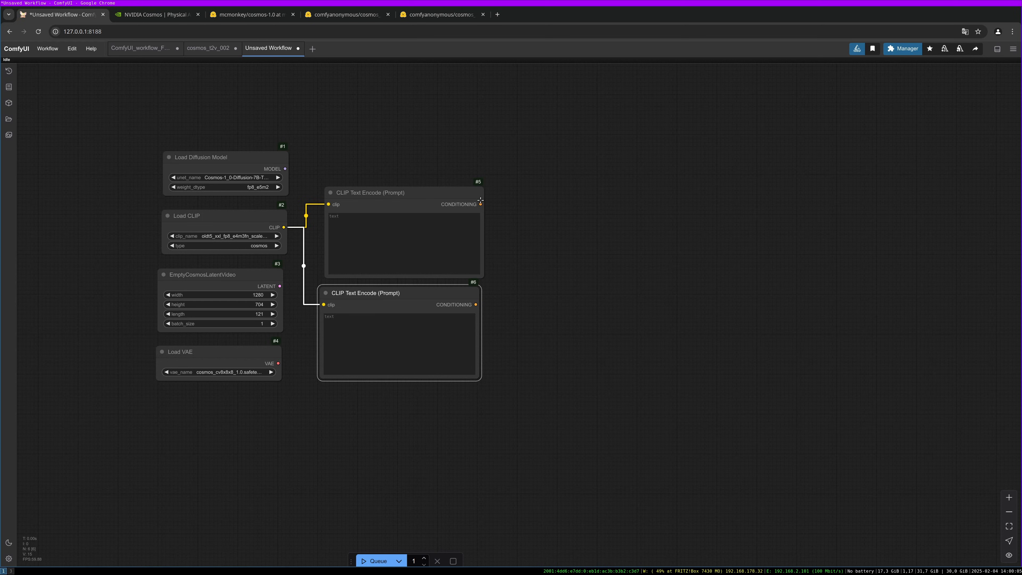
# - Create a KSampler from the upper prompt node's conditioning as positive and connect the lower prompt node to its negative input
pyautogui.moveTo(480, 204); pyautogui.dragTo(559, 199)
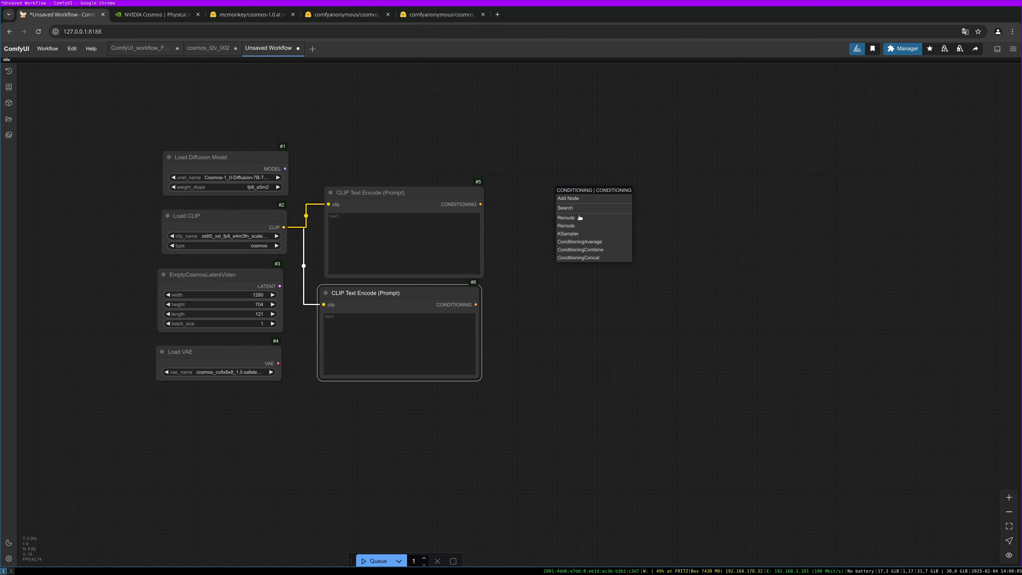
pyautogui.click(582, 234)
pyautogui.moveTo(476, 304); pyautogui.dragTo(565, 221)
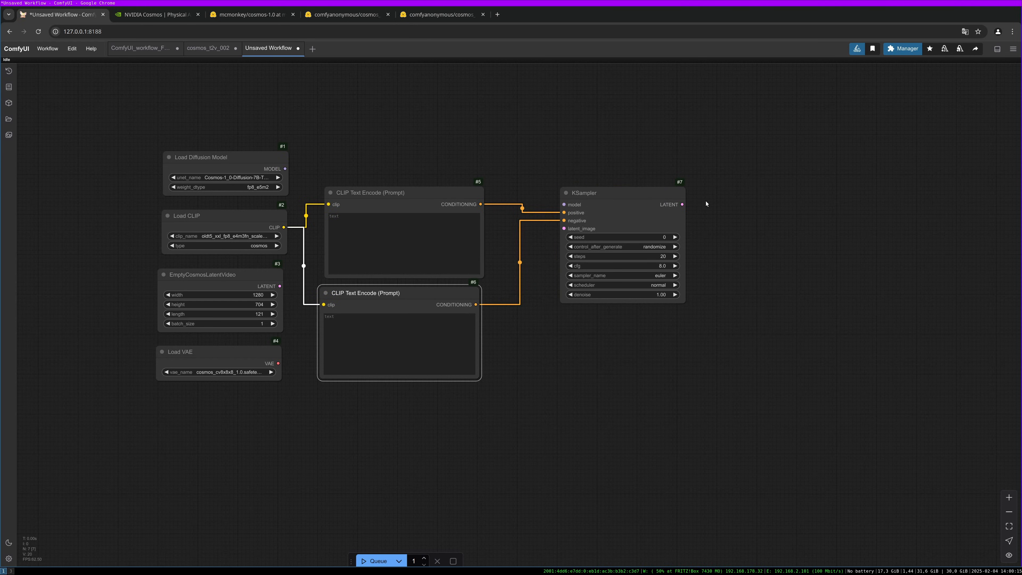
# - Create a VAE Decode node from the KSampler's latent output and connect the Load VAE output to its vae input
pyautogui.moveTo(678, 204); pyautogui.dragTo(727, 196)
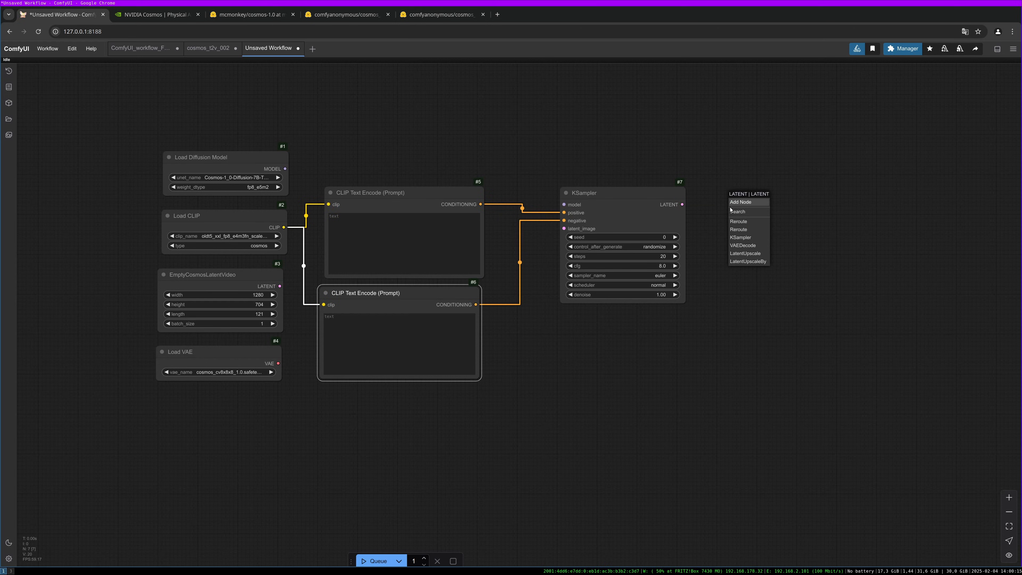
pyautogui.click(745, 246)
pyautogui.moveTo(278, 364); pyautogui.dragTo(735, 215)
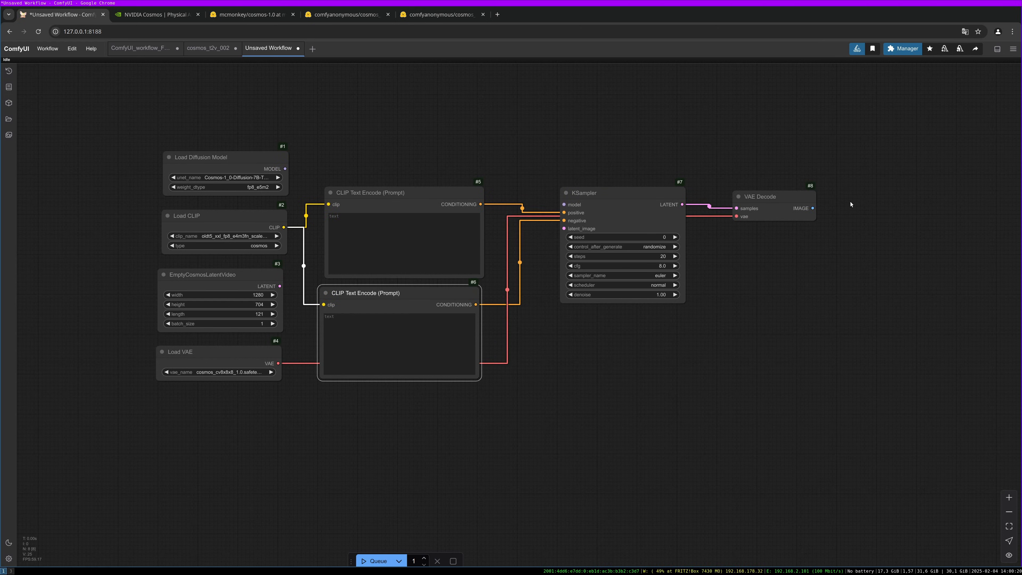
# - Create a Video Combine node from the VAE Decode's IMAGE output, move it slightly closer and enlarge it
pyautogui.moveTo(851, 204); pyautogui.dragTo(684, 174)
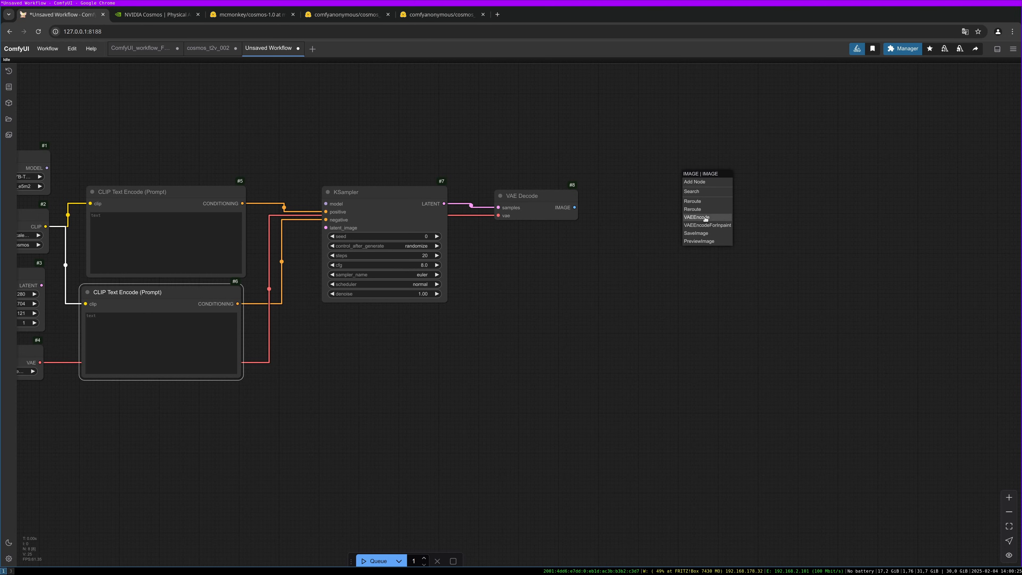
pyautogui.click(600, 211)
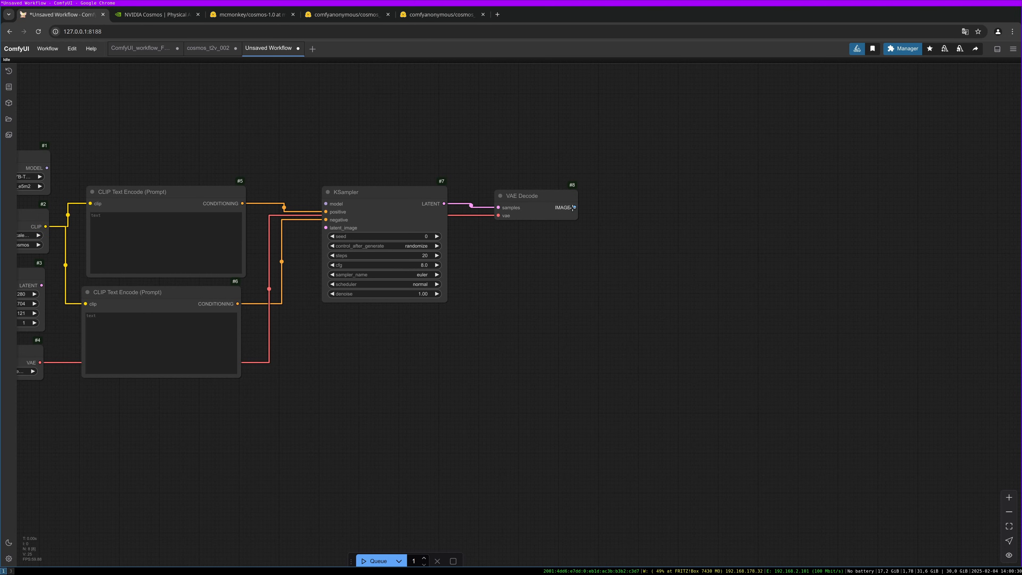
pyautogui.moveTo(576, 208); pyautogui.dragTo(664, 192)
pyautogui.click(668, 200)
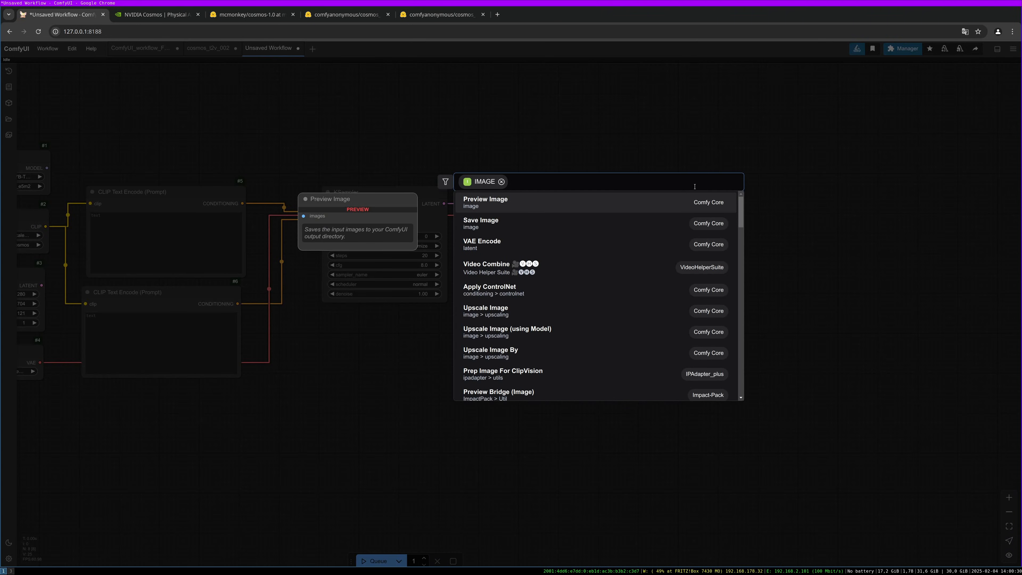
pyautogui.write('vid')
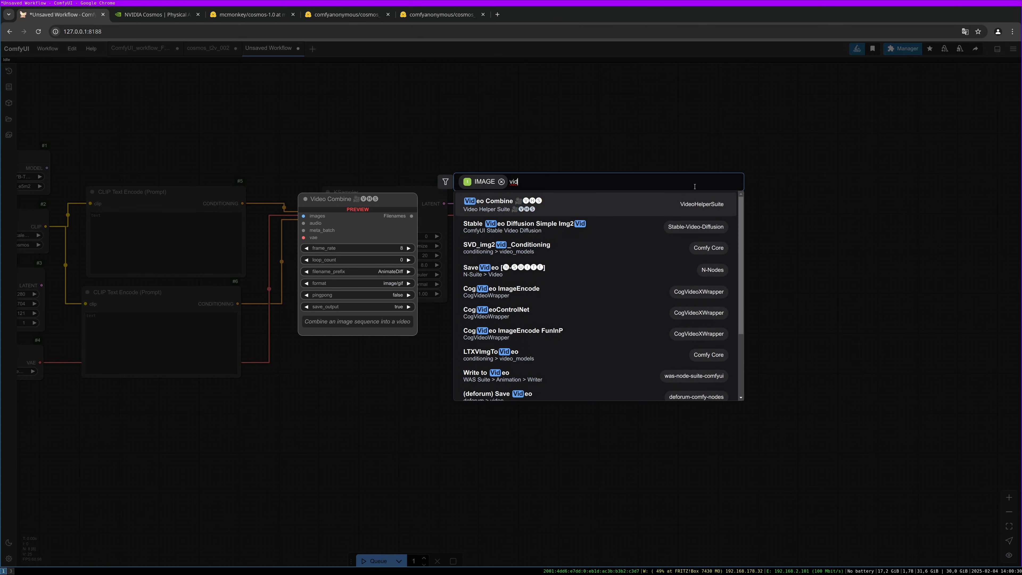
pyautogui.click(665, 209)
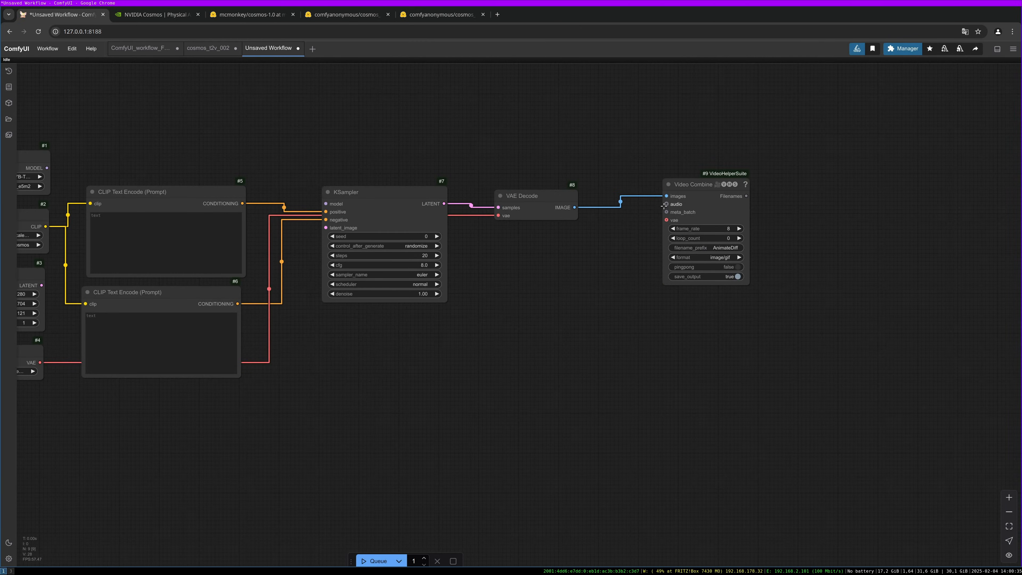
pyautogui.moveTo(714, 182); pyautogui.dragTo(697, 181)
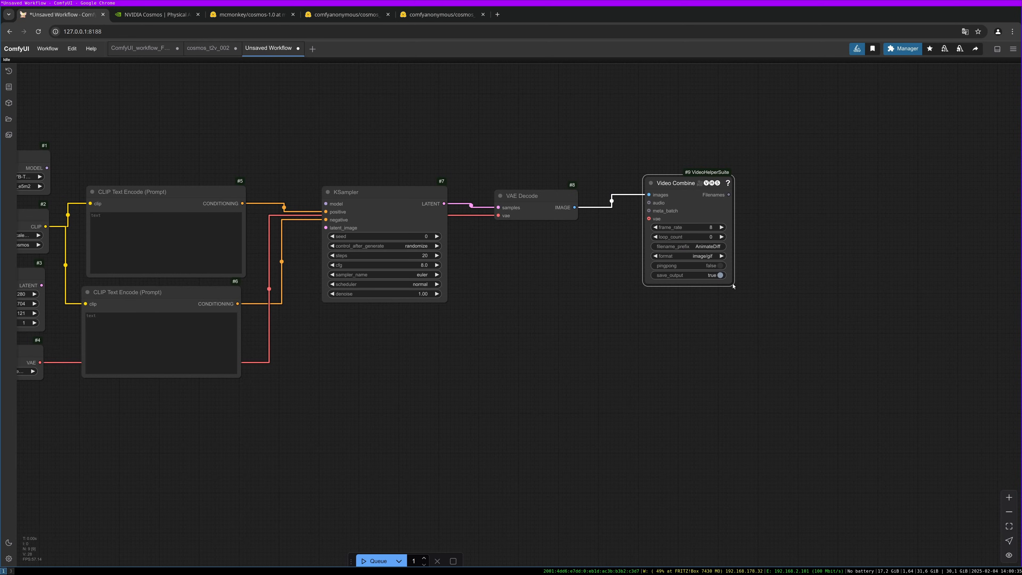
pyautogui.moveTo(728, 279); pyautogui.dragTo(778, 360)
# - Connect the Load Diffusion Model output to the KSampler's model input and the EmptyCosmosLatentVideo output to its latent_image input
pyautogui.moveTo(469, 375); pyautogui.dragTo(632, 390)
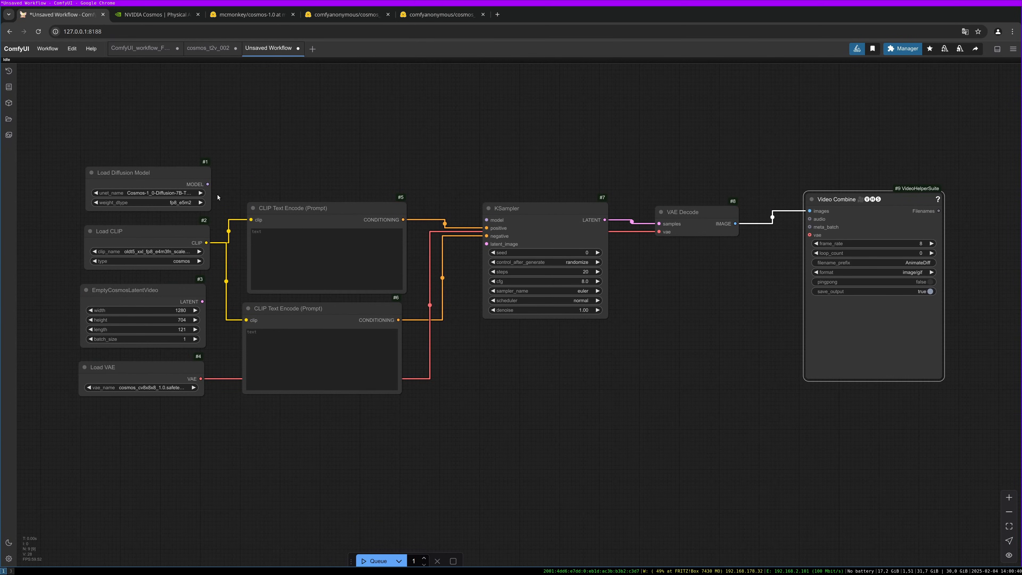
pyautogui.moveTo(208, 184); pyautogui.dragTo(491, 232)
pyautogui.moveTo(203, 301); pyautogui.dragTo(487, 244)
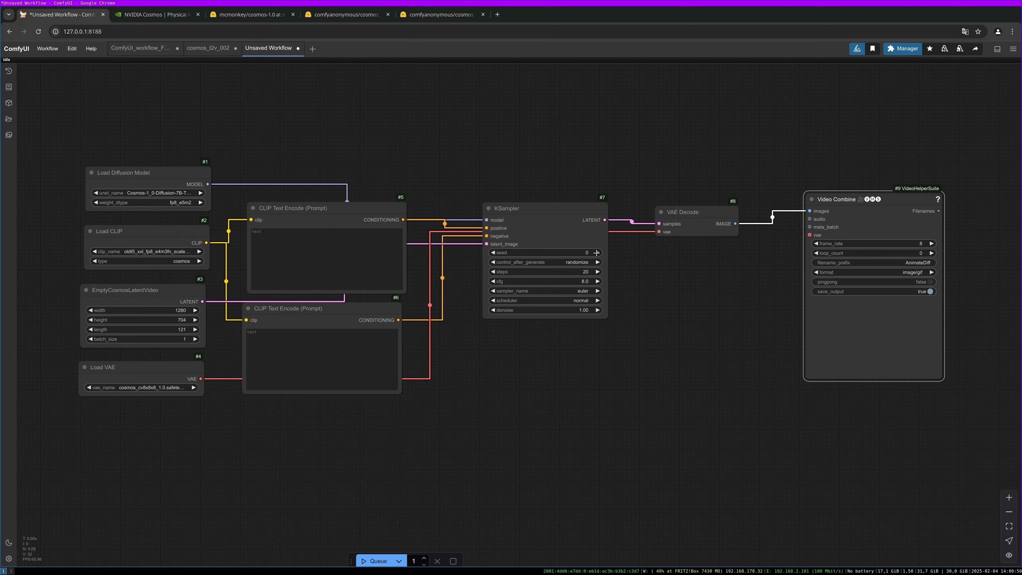
# - In the KSampler, set control_after_generate to increment and cfg to 6.5
pyautogui.click(592, 262)
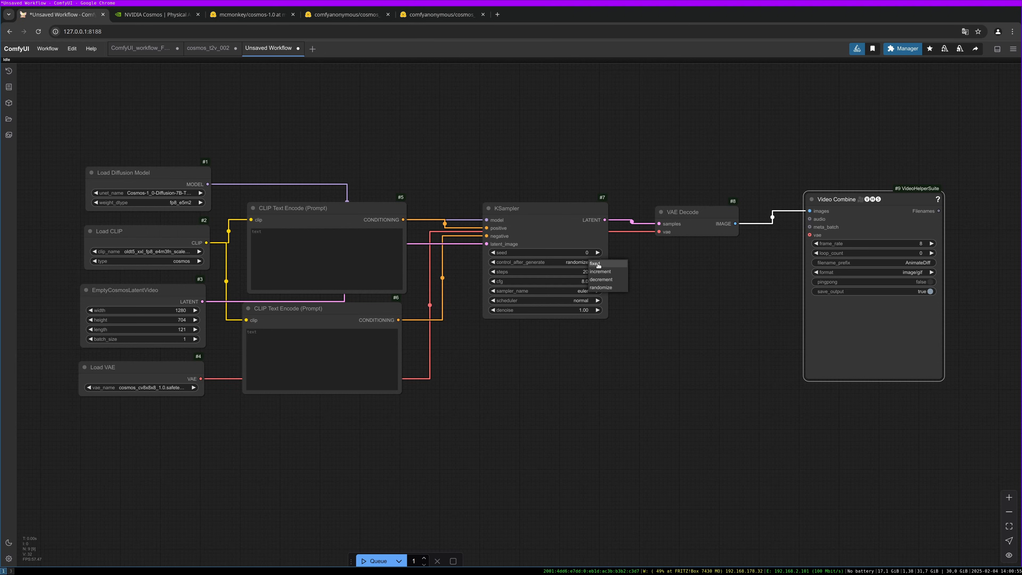
pyautogui.click(612, 273)
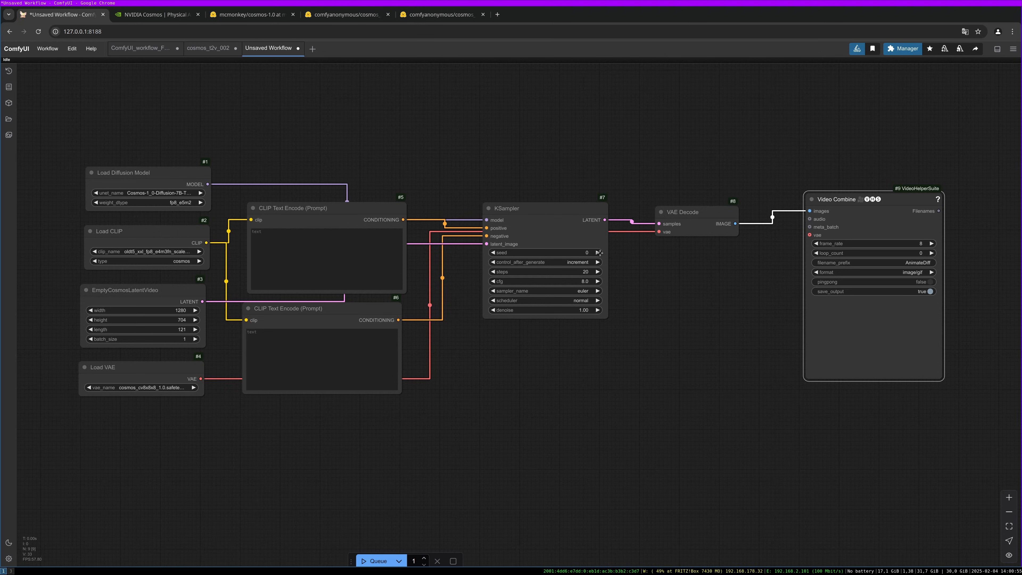
pyautogui.click(561, 213)
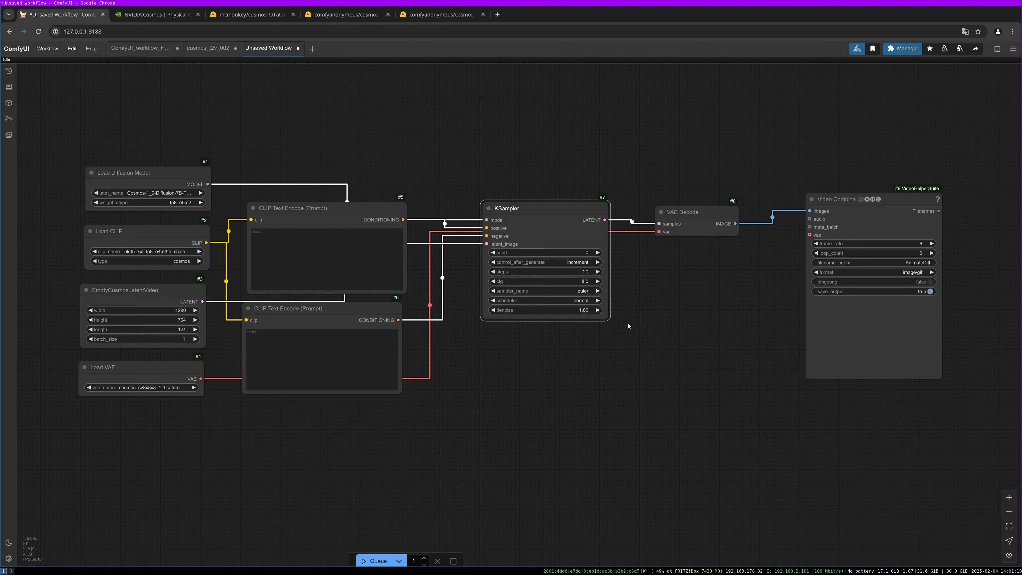
pyautogui.click(586, 276)
pyautogui.write('6.')
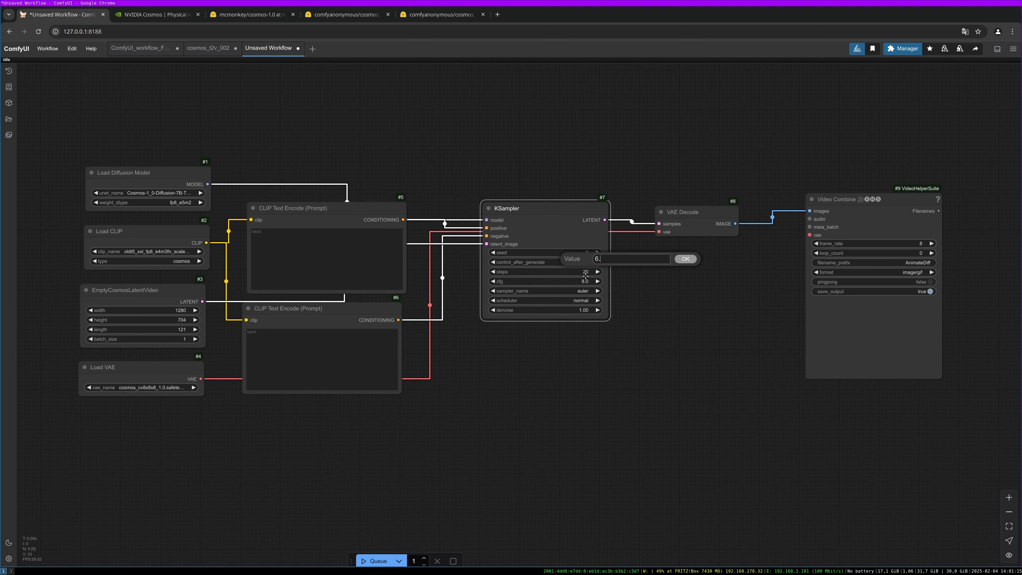
pyautogui.write('5')
pyautogui.press('Return')
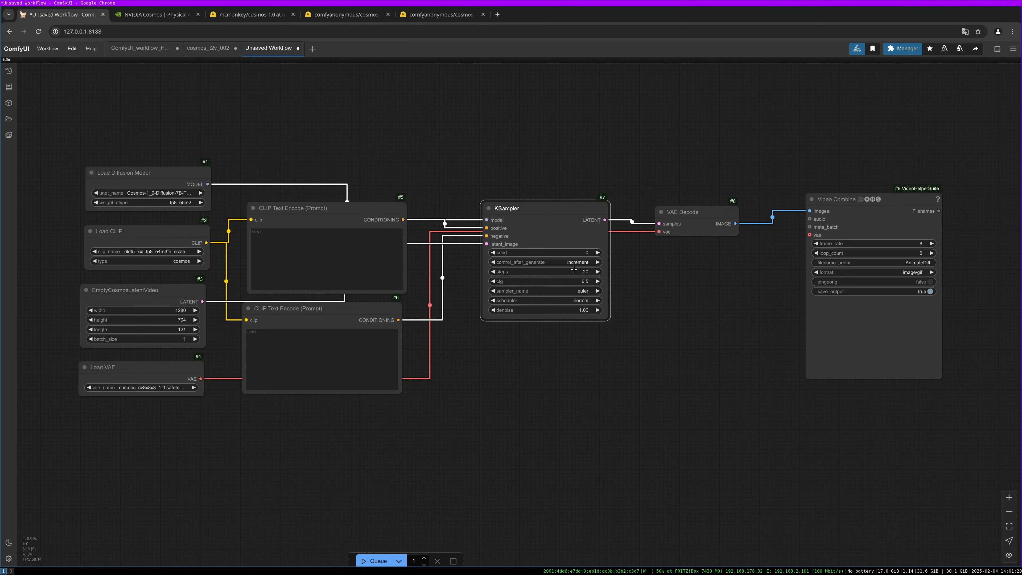
# - Choose res_multistep as the KSampler's sampler_name and karras as its scheduler
pyautogui.click(572, 290)
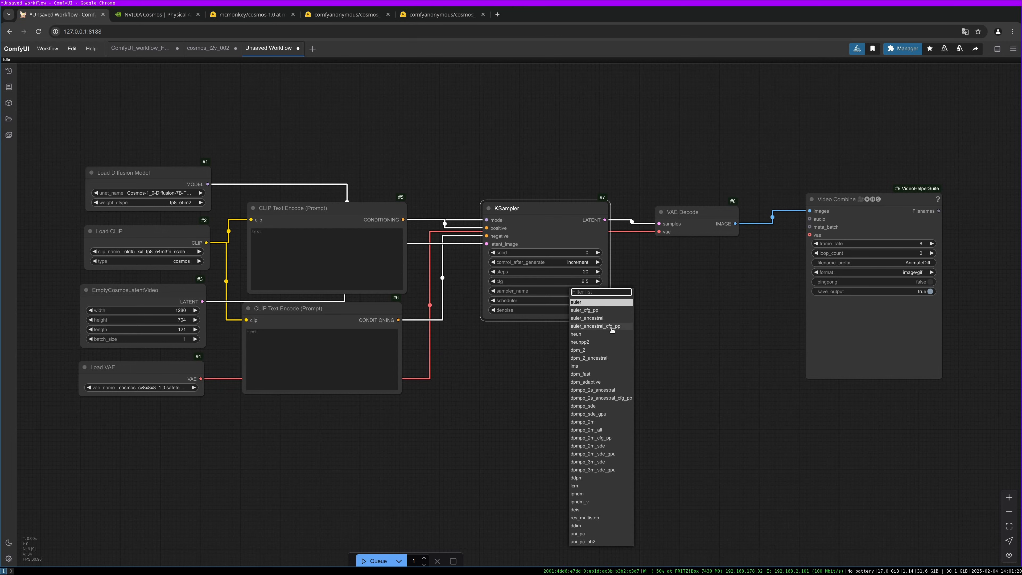
pyautogui.click(590, 518)
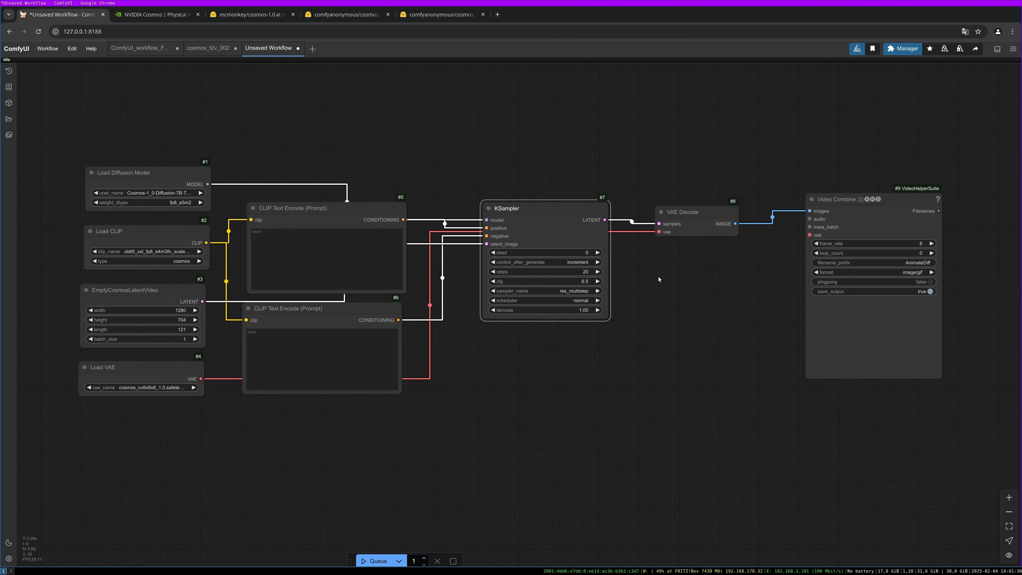
pyautogui.click(571, 300)
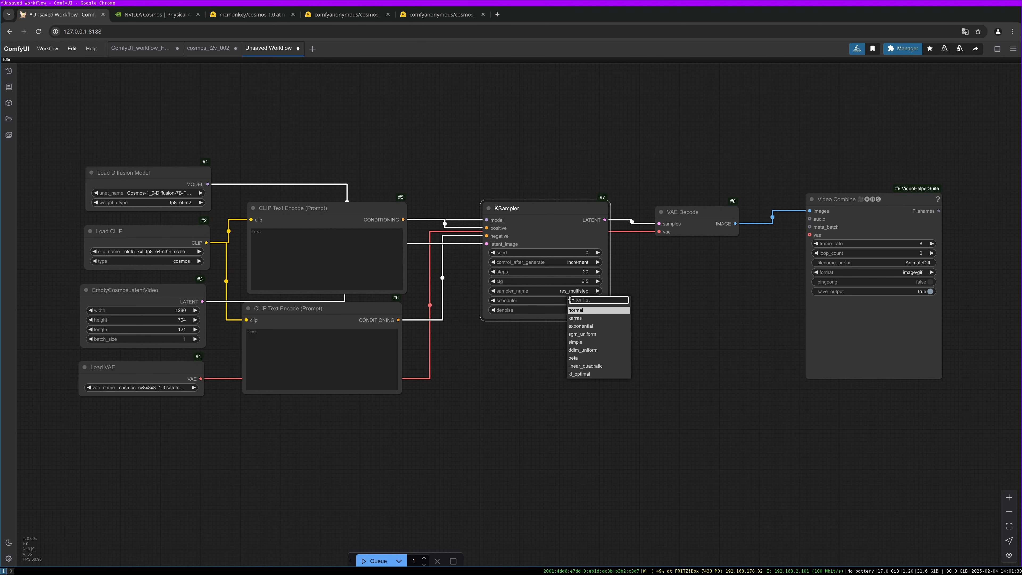
pyautogui.click(575, 318)
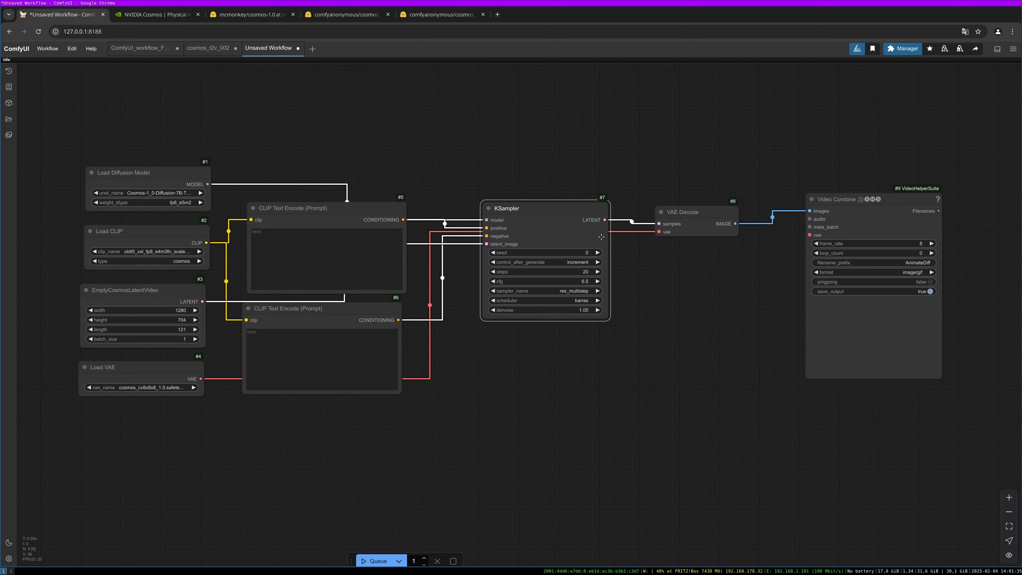
# - Set the Video Combine node's frame_rate to 12
pyautogui.moveTo(688, 280); pyautogui.dragTo(514, 276)
pyautogui.click(741, 240)
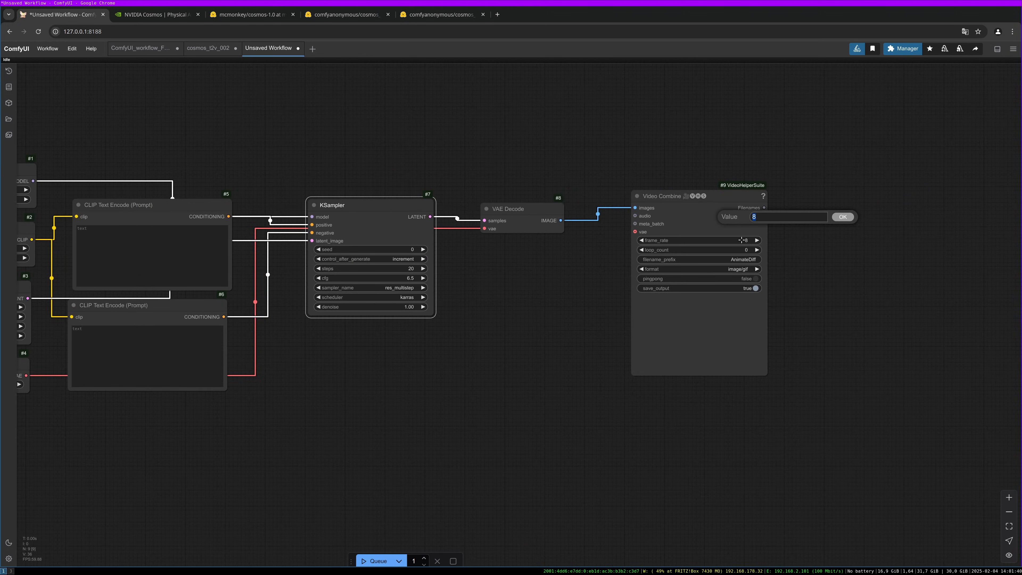
pyautogui.write('12')
pyautogui.press('Return')
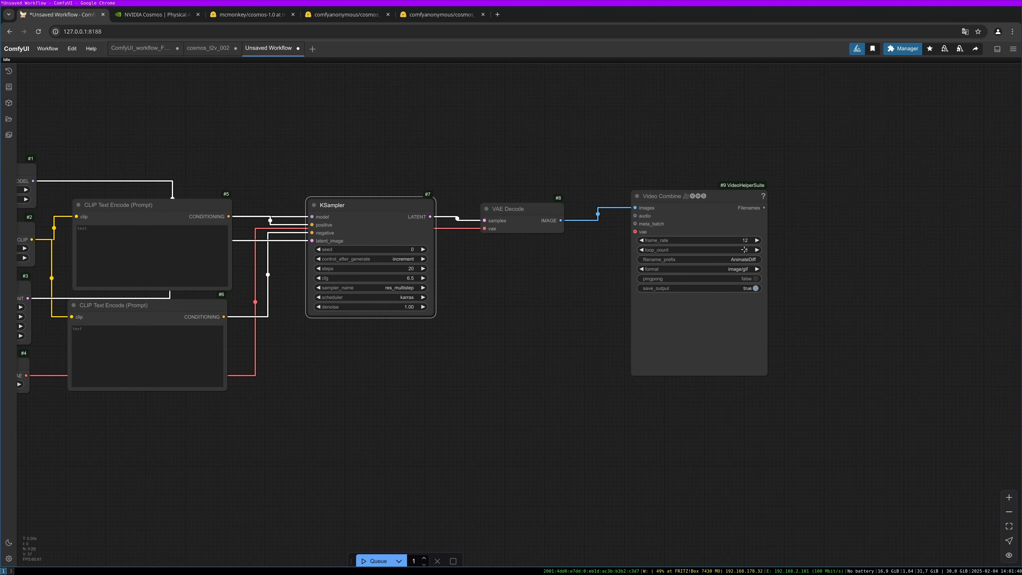
# - Set the Video Combine node's filename_prefix to cosmos_ and its format to video/h264-mp4
pyautogui.click(743, 259)
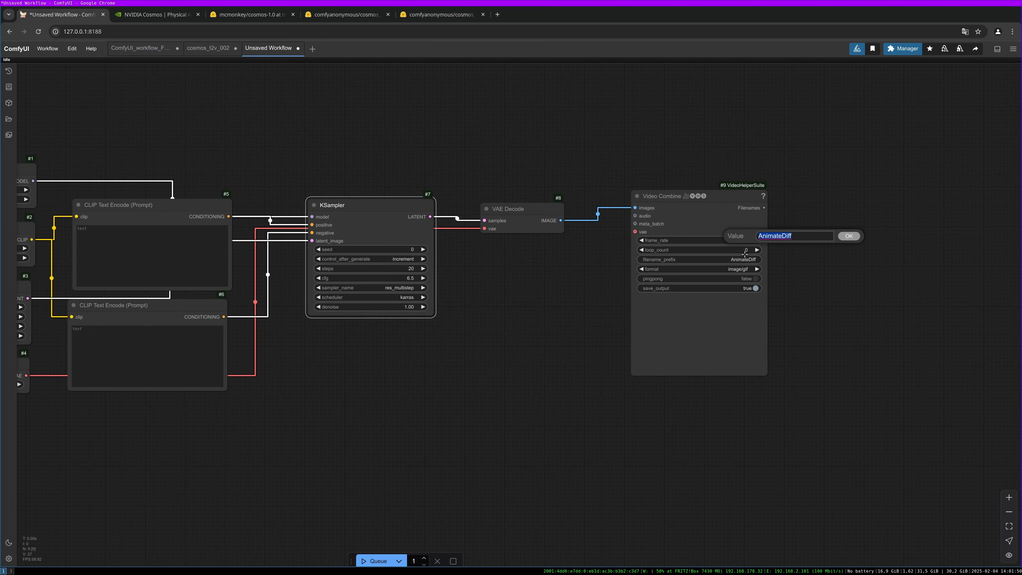
pyautogui.write('cosmos_')
pyautogui.click(849, 236)
pyautogui.click(747, 270)
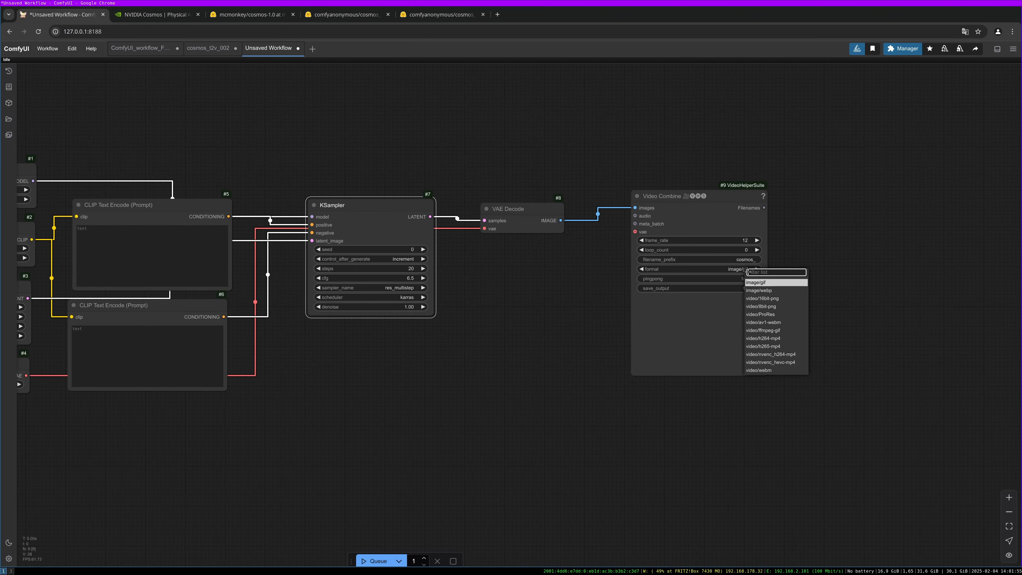
pyautogui.click(790, 338)
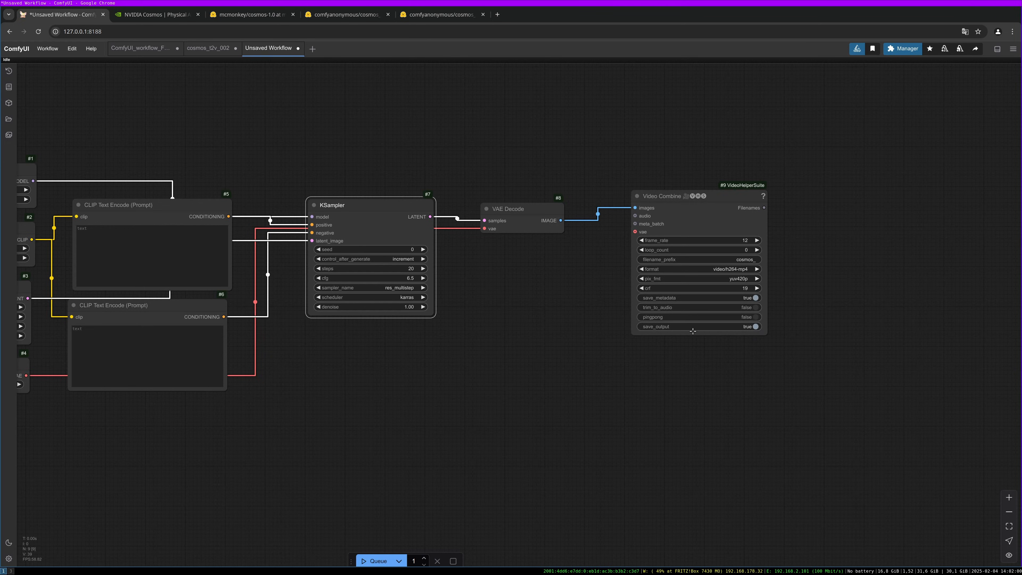
# - Write a positive prompt in the upper prompt node: slow, smooth drone flight over green, lush mountains, blue sky without clouds, a little fog, cinematic panorama
pyautogui.moveTo(543, 312); pyautogui.dragTo(777, 355)
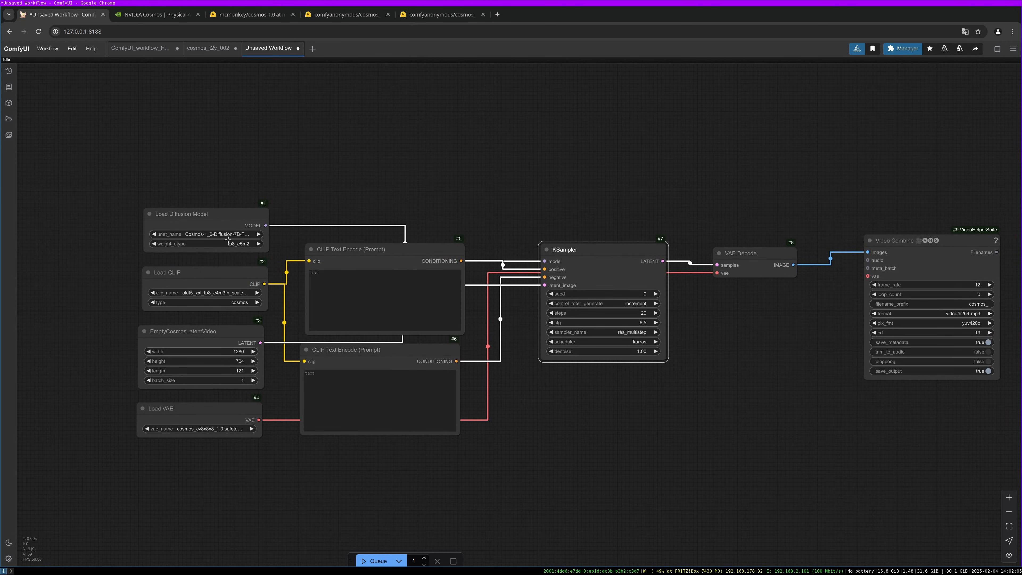
pyautogui.click(343, 299)
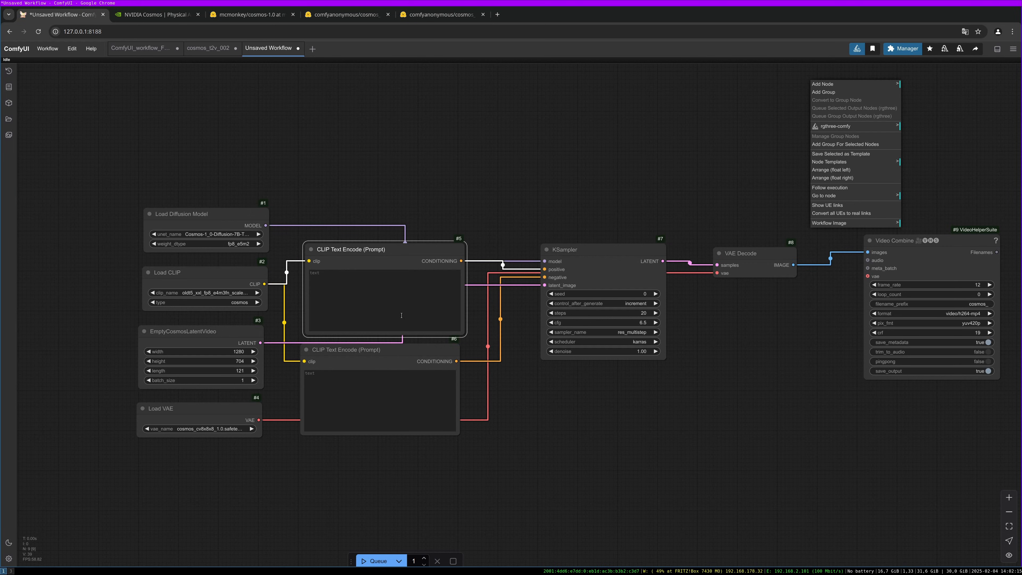
pyautogui.click(399, 309)
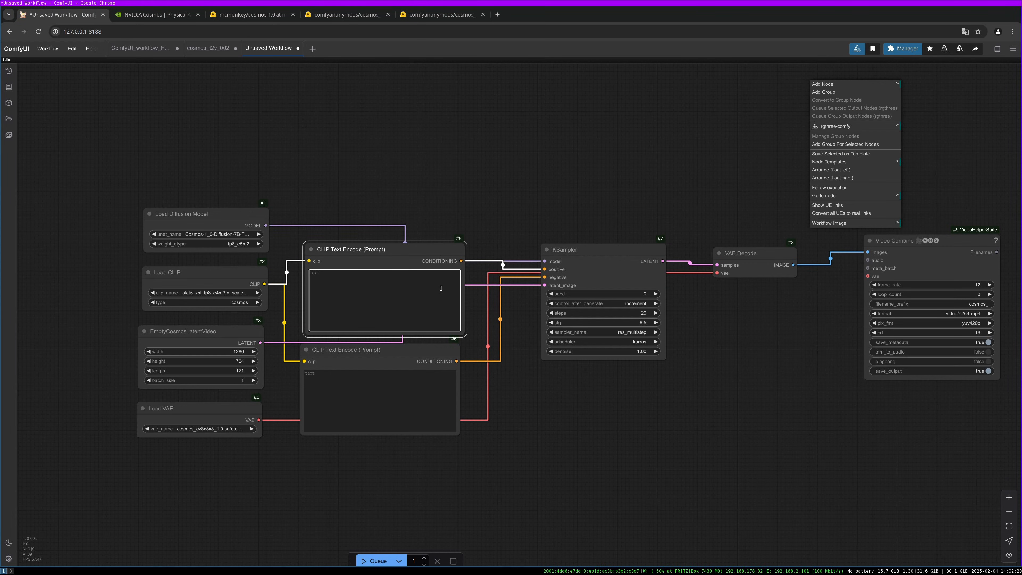
pyautogui.write('a drone flying over a mountain range, the mountains are green an lush, the movement is low and smooth. blue sky no clouds but a little bit fog is seen. cinematic panorama.')
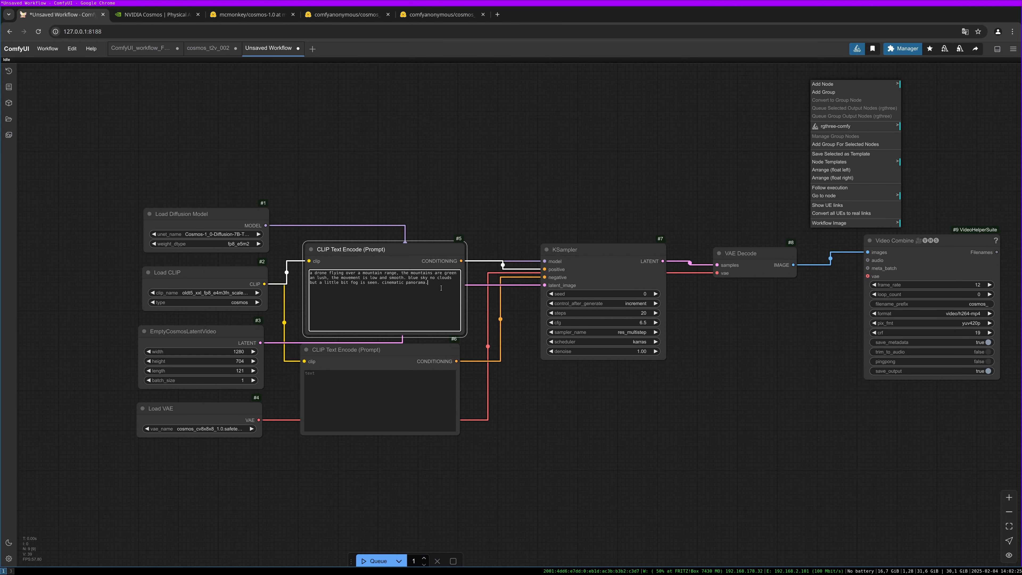
pyautogui.click(371, 277)
pyautogui.write('s')
# - Write a negative prompt in the lower prompt node about ugly scenes without motion, filmed in a room, with humans and bad quality, and queue the workflow
pyautogui.click(401, 386)
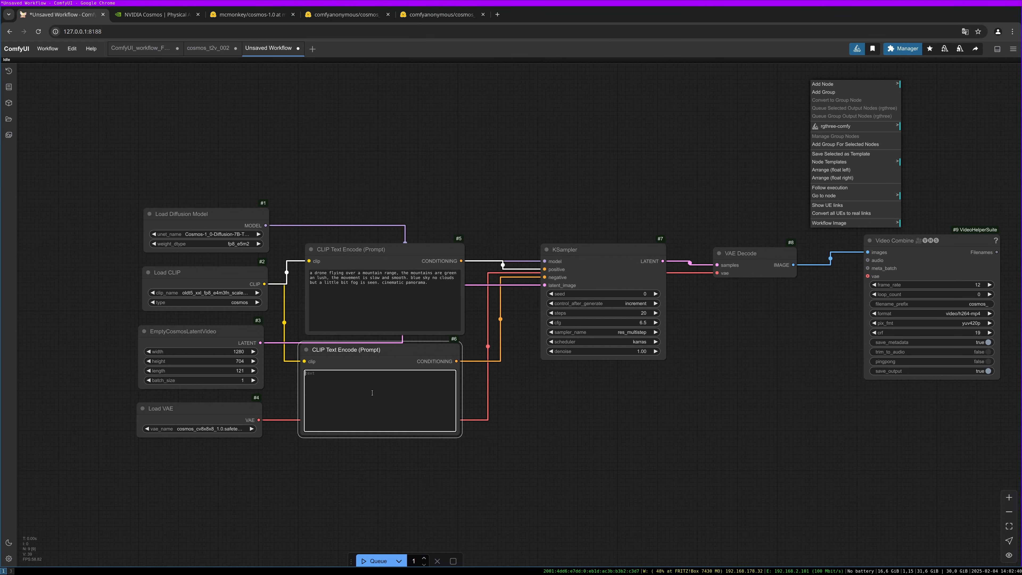
pyautogui.write('the video is showing ugly scenes with no motion. It is filmed in a room. there are humans in the scene. the video has bad quality.')
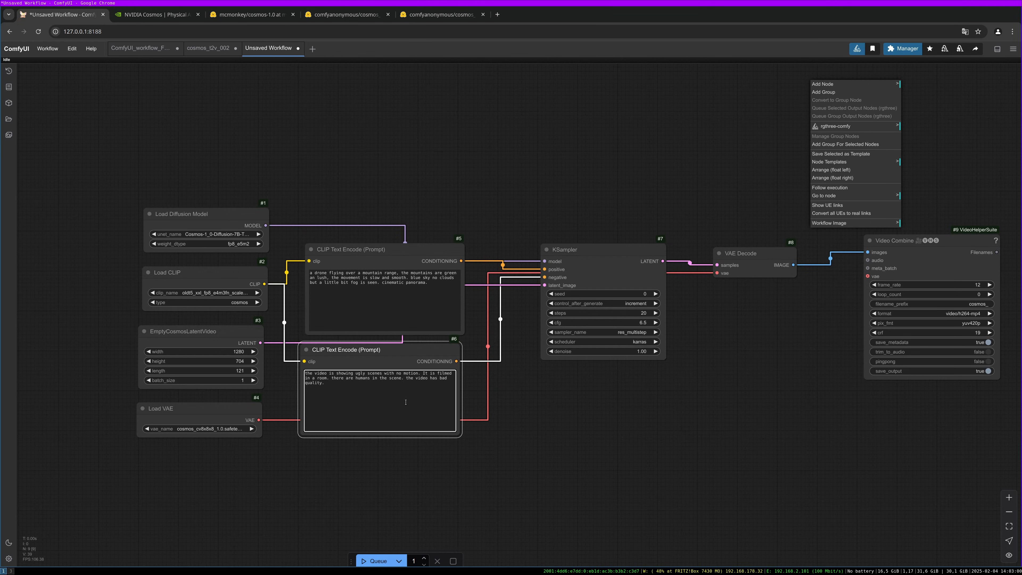
pyautogui.moveTo(417, 355); pyautogui.dragTo(417, 356)
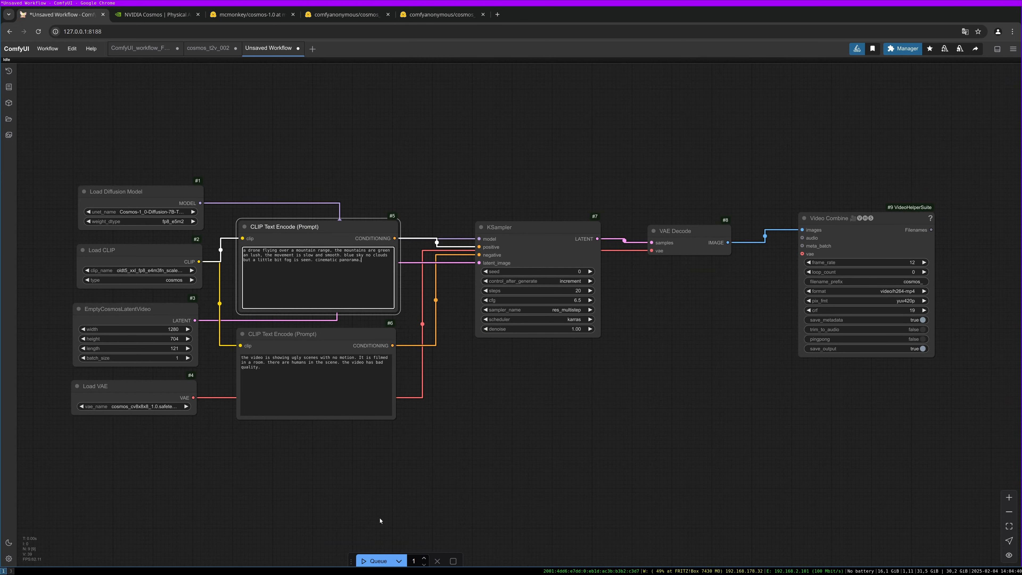
pyautogui.click(379, 559)
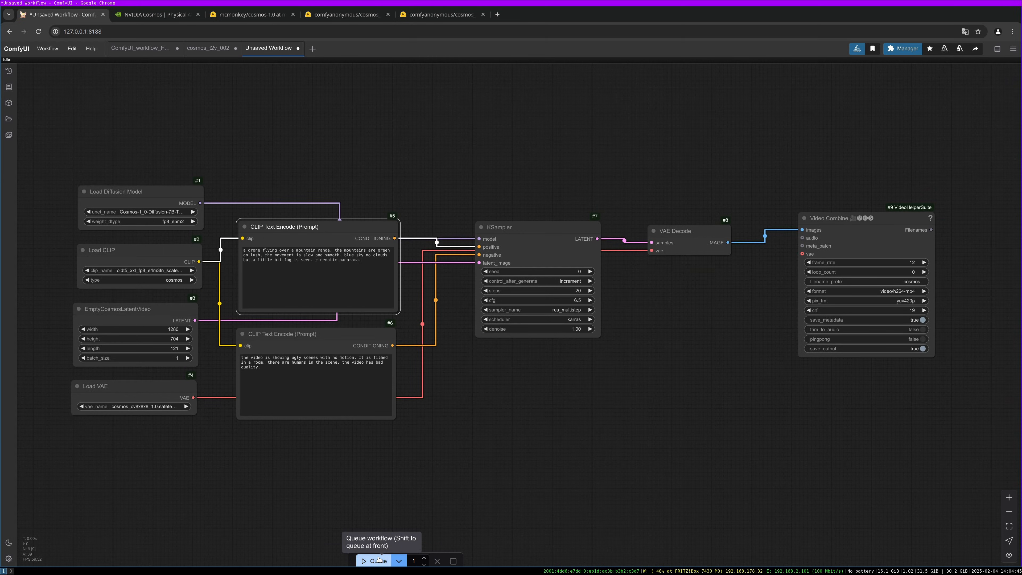